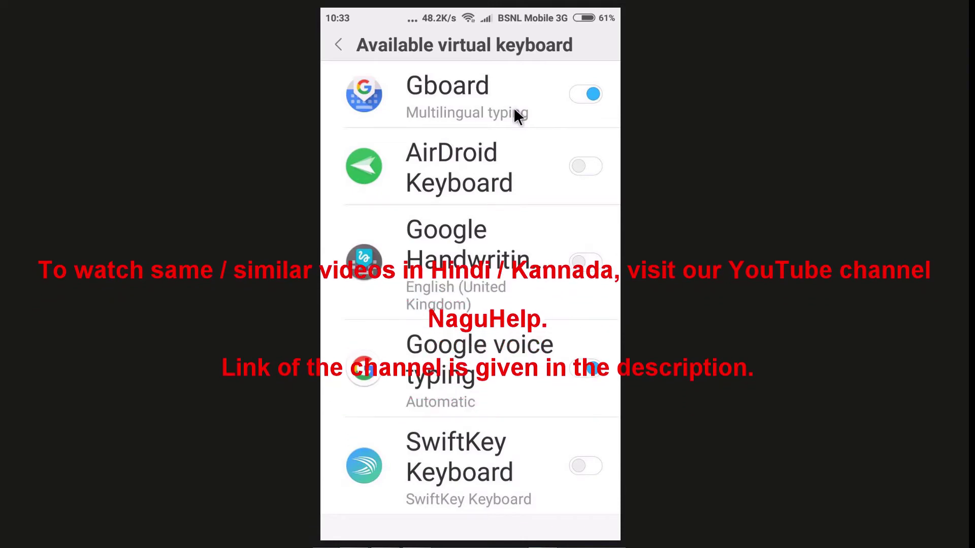
- Handwrite the message "Welcome back" in the open WhatsApp chat and send it
{"action": "mouse_move", "coordinate": [344, 374]}
{"action": "left_mouse_down"}
{"action": "mouse_move", "coordinate": [349, 422]}
{"action": "mouse_move", "coordinate": [390, 376]}
{"action": "mouse_move", "coordinate": [442, 421]}
{"action": "left_mouse_up"}
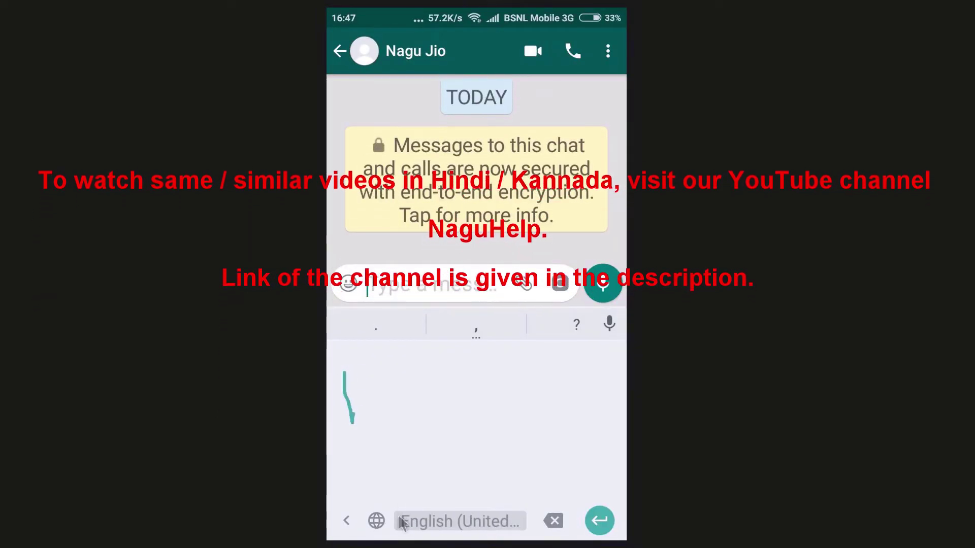
{"action": "left_click_drag", "start_coordinate": [460, 388], "coordinate": [466, 418]}
{"action": "left_click_drag", "start_coordinate": [469, 419], "coordinate": [484, 390]}
{"action": "mouse_move", "coordinate": [501, 383]}
{"action": "left_mouse_down"}
{"action": "mouse_move", "coordinate": [507, 406]}
{"action": "mouse_move", "coordinate": [535, 376]}
{"action": "mouse_move", "coordinate": [578, 408]}
{"action": "left_mouse_up"}
{"action": "left_click_drag", "start_coordinate": [391, 398], "coordinate": [388, 469]}
{"action": "mouse_move", "coordinate": [439, 431]}
{"action": "left_mouse_down"}
{"action": "mouse_move", "coordinate": [447, 462]}
{"action": "mouse_move", "coordinate": [506, 460]}
{"action": "left_mouse_up"}
{"action": "left_click_drag", "start_coordinate": [525, 426], "coordinate": [531, 463]}
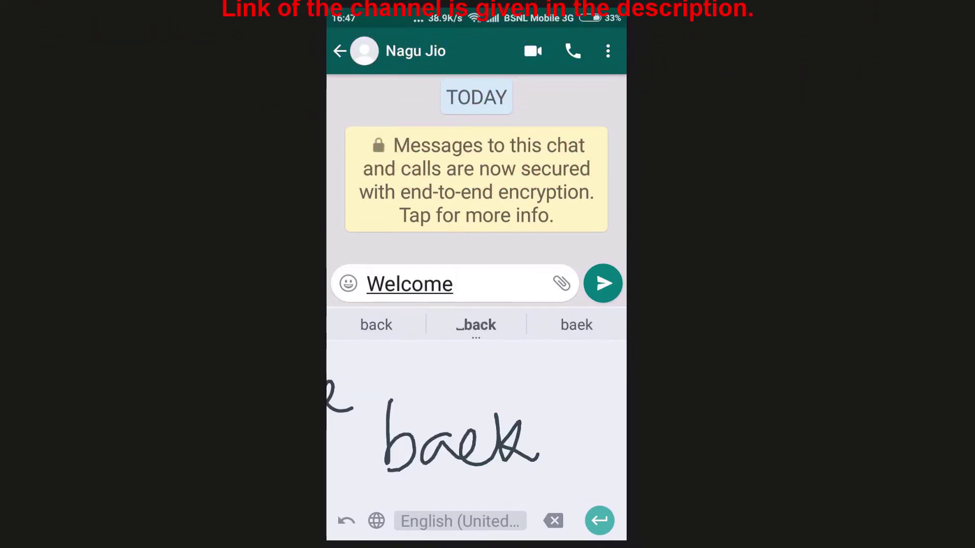
{"action": "left_click", "coordinate": [599, 290]}
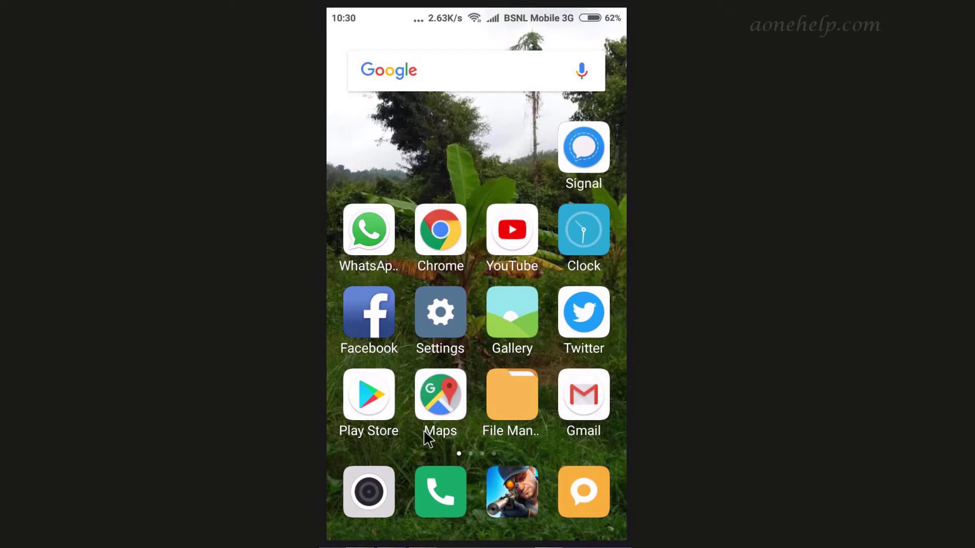
- Switch to the Play Store, search for "google hand" and open the Google Handwriting Input app page
{"action": "left_click", "coordinate": [359, 398]}
{"action": "left_click", "coordinate": [426, 51]}
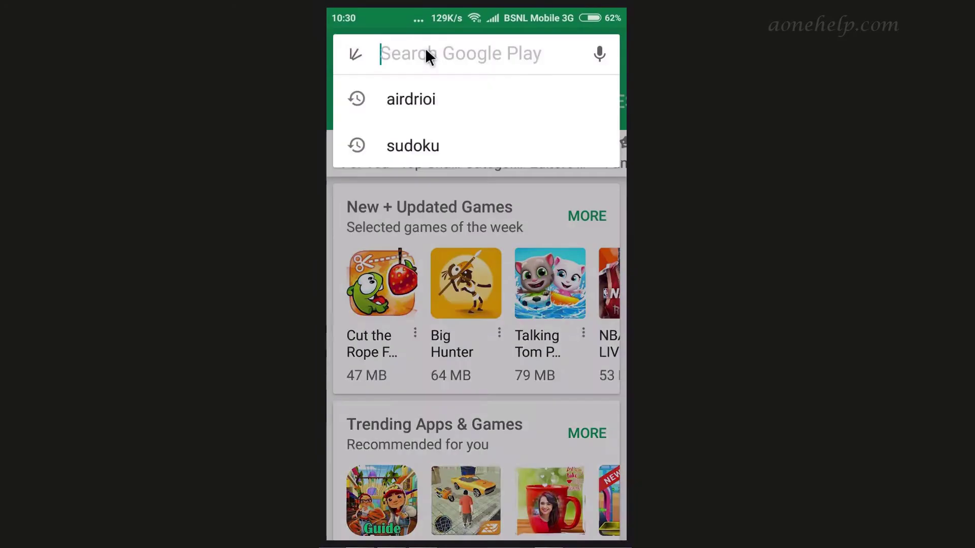
{"action": "type", "text": "googl"}
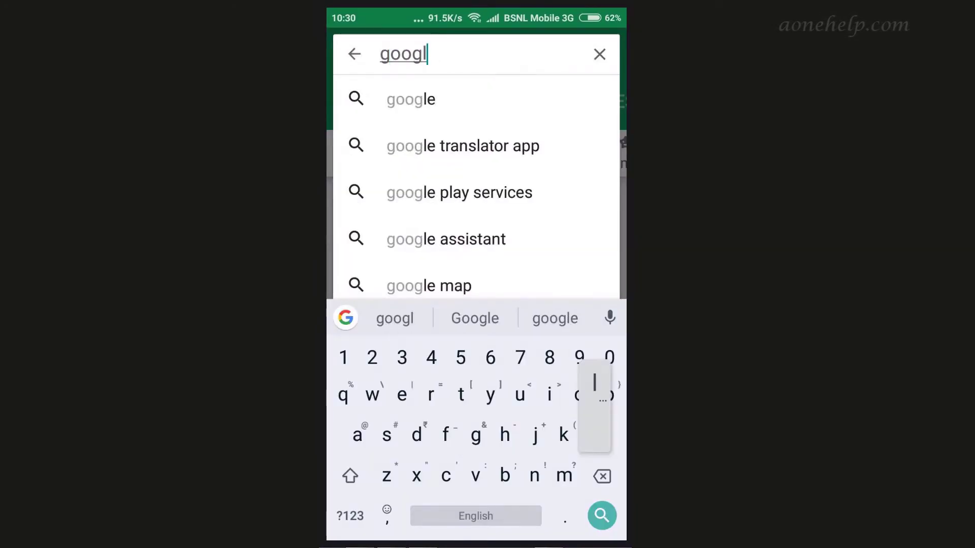
{"action": "type", "text": "e hand"}
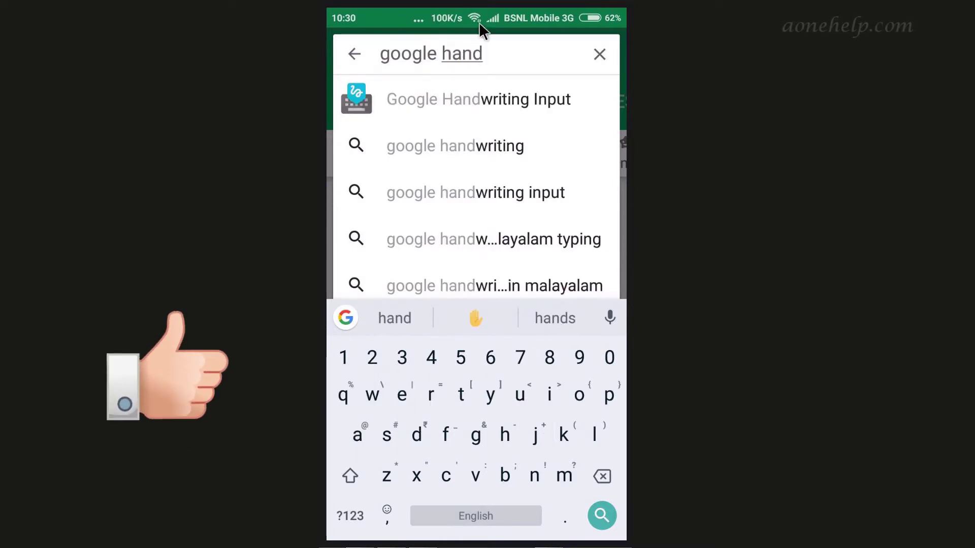
{"action": "left_click", "coordinate": [457, 99]}
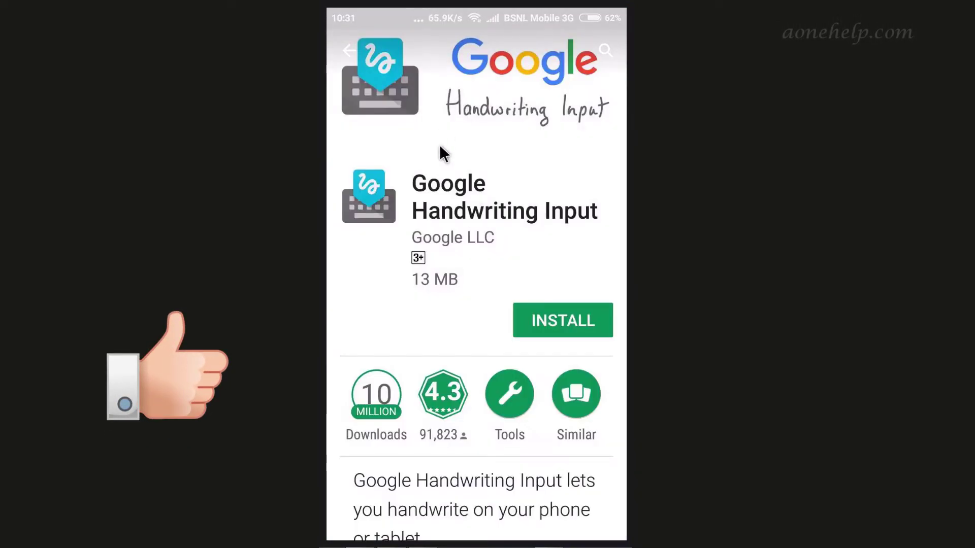
- Install Google Handwriting Input and launch it
{"action": "left_click", "coordinate": [541, 327]}
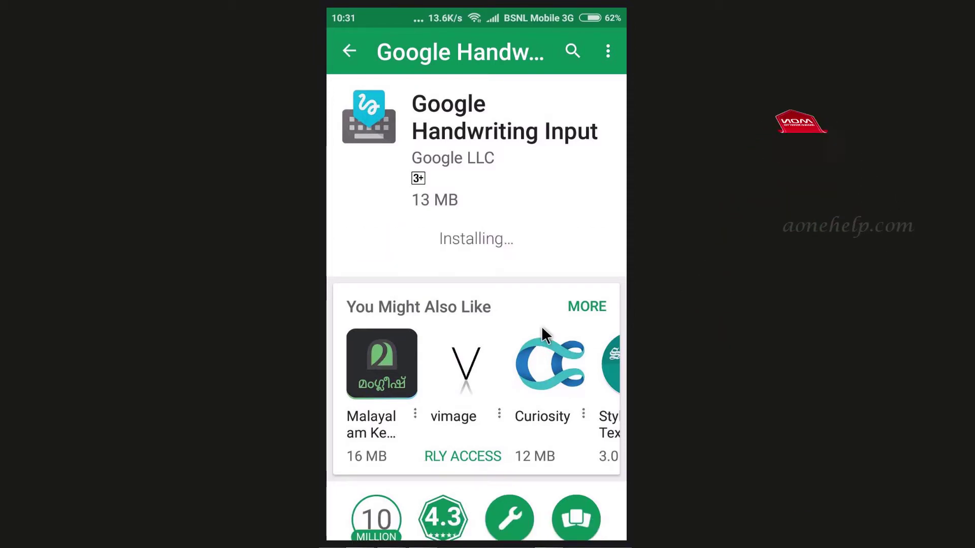
{"action": "left_click", "coordinate": [540, 327]}
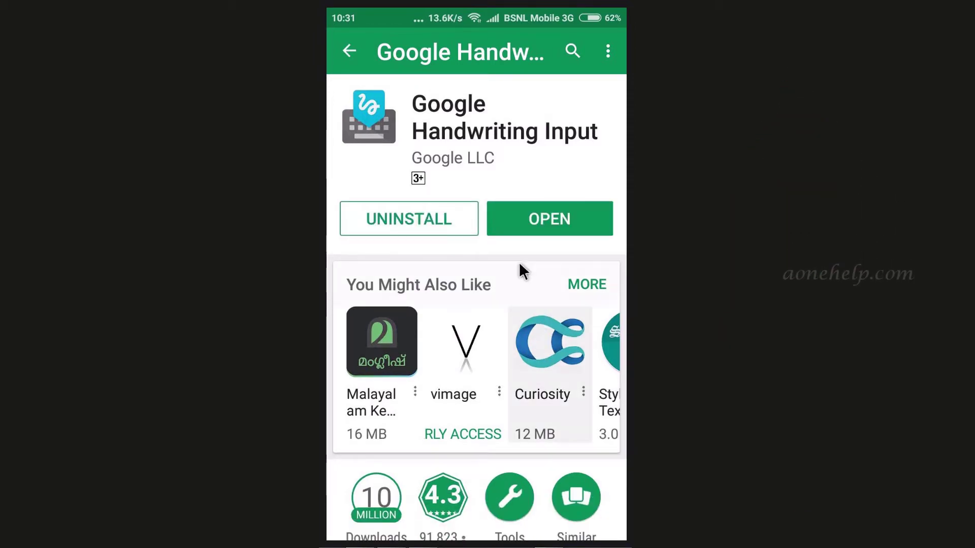
{"action": "left_click", "coordinate": [516, 226]}
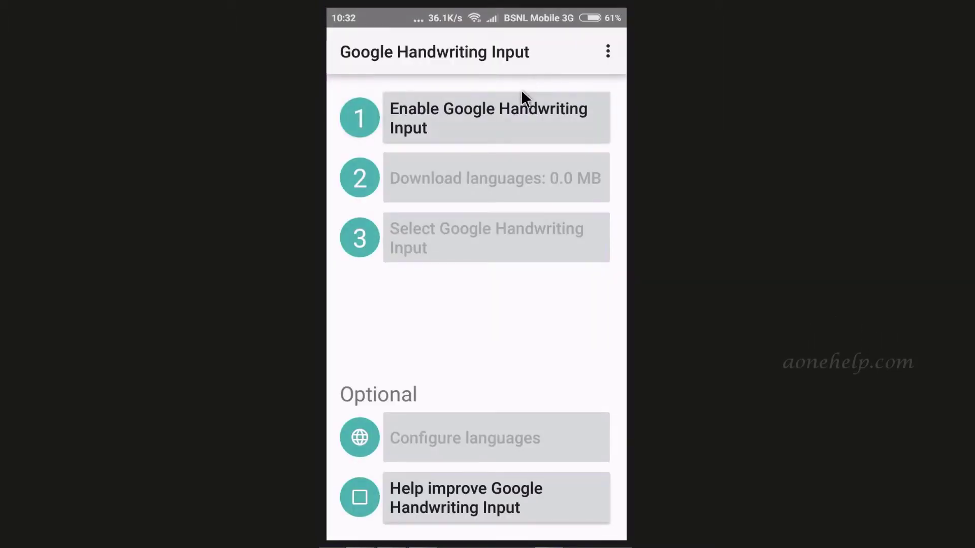
- Enable Google Handwriting Input among the available virtual keyboards and accept the data collection notice
{"action": "left_click", "coordinate": [520, 109]}
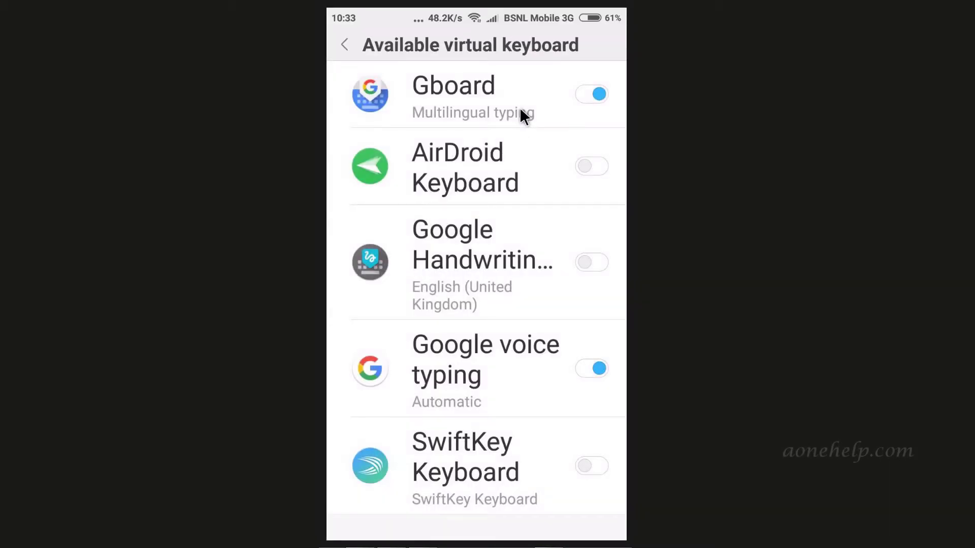
{"action": "left_click", "coordinate": [606, 263]}
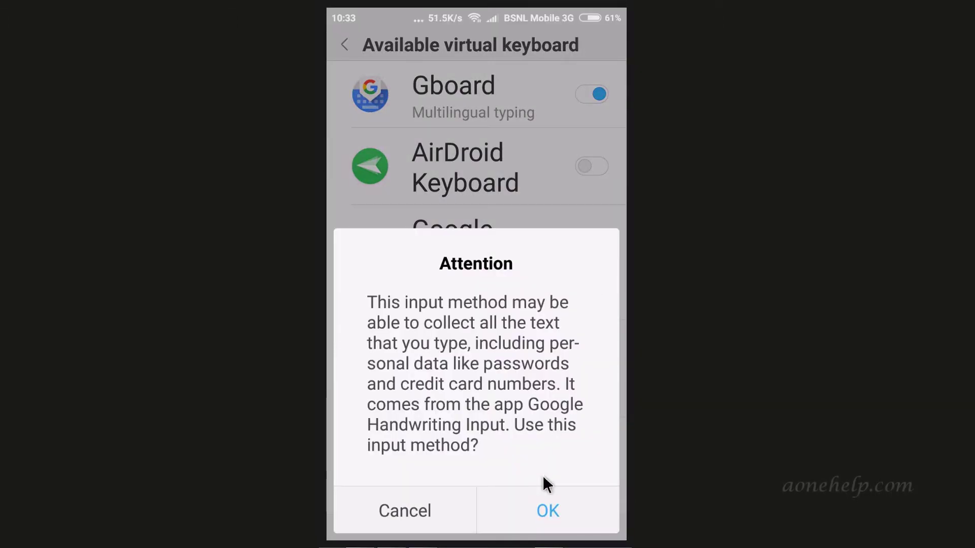
{"action": "left_click", "coordinate": [543, 509]}
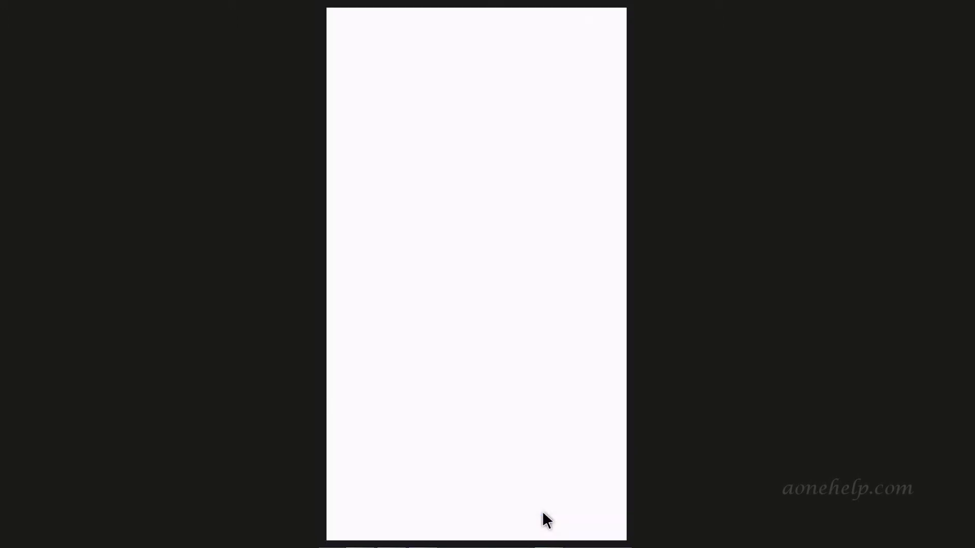
{"action": "left_click", "coordinate": [548, 520]}
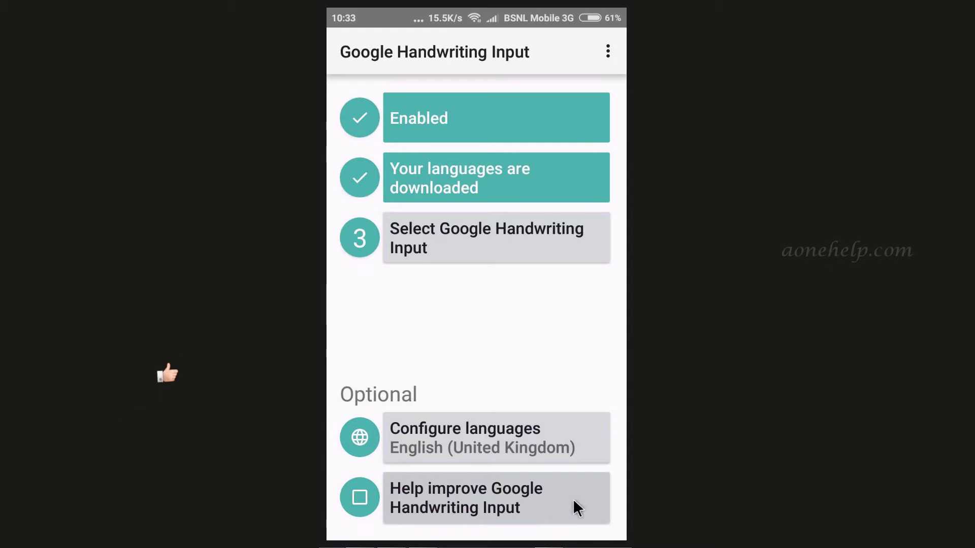
- In the handwriting language configuration, turn off the use of system languages and activate Hindi
{"action": "left_click", "coordinate": [525, 446]}
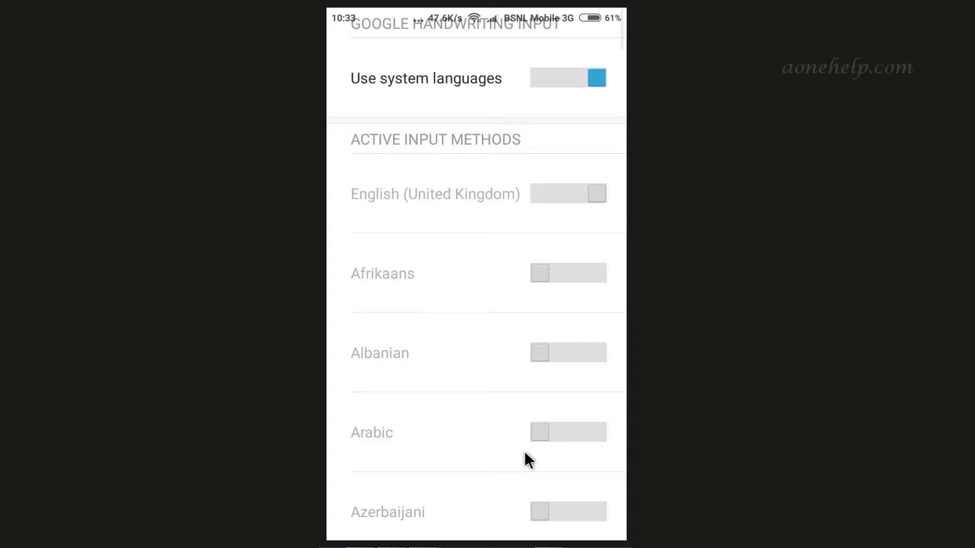
{"action": "left_click", "coordinate": [539, 78]}
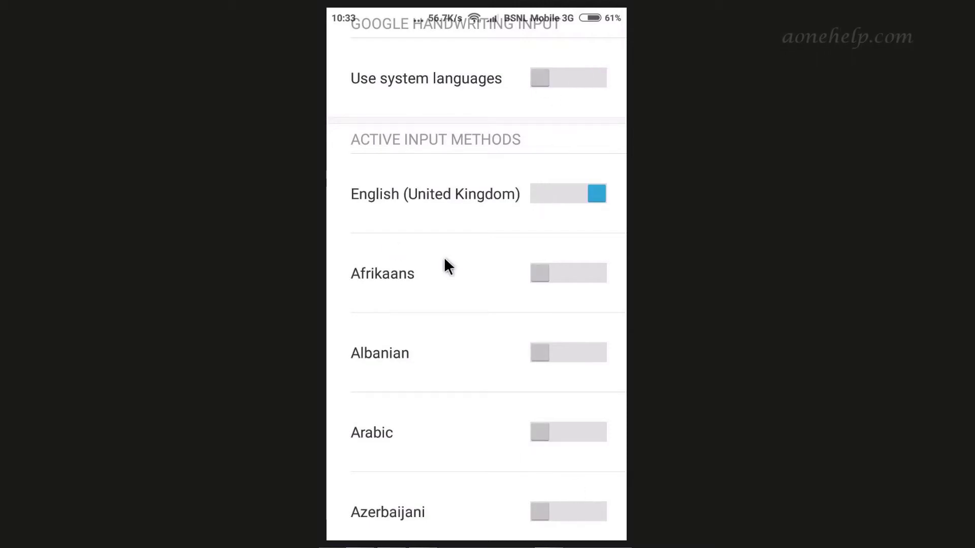
{"action": "scroll", "coordinate": [444, 257], "scroll_direction": "down", "scroll_amount": 15}
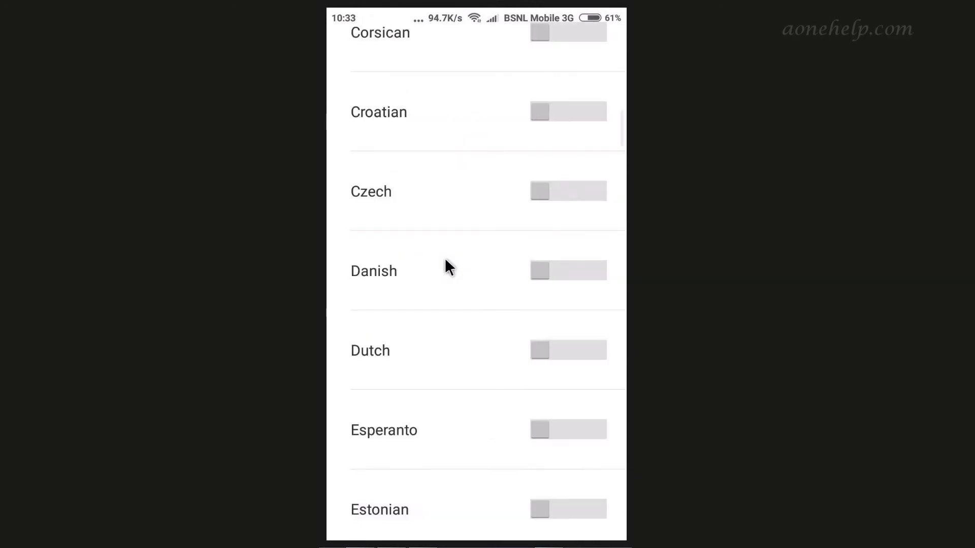
{"action": "scroll", "coordinate": [445, 258], "scroll_direction": "down", "scroll_amount": 14}
{"action": "left_click", "coordinate": [580, 388]}
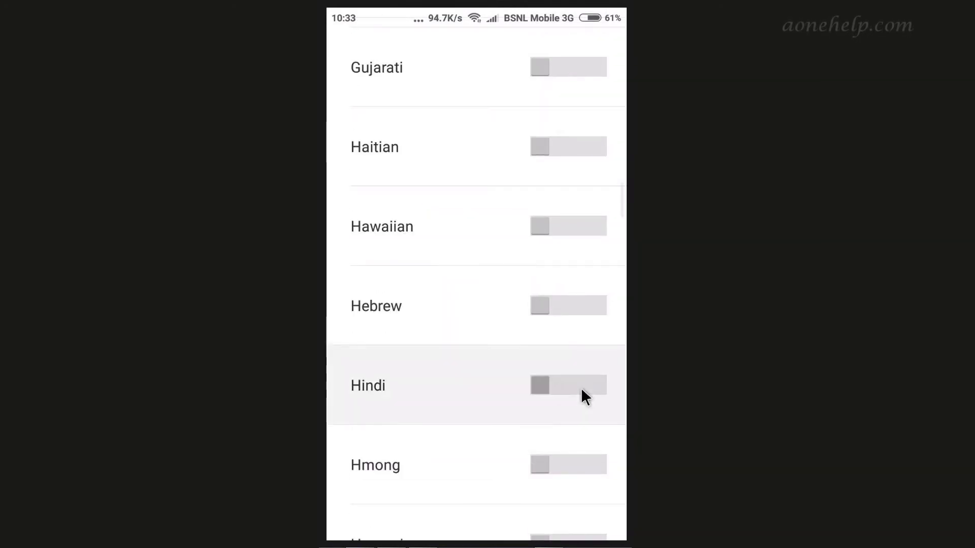
- Activate Kannada as another handwriting language and return to the setup screen
{"action": "scroll", "coordinate": [447, 329], "scroll_direction": "down", "scroll_amount": 18}
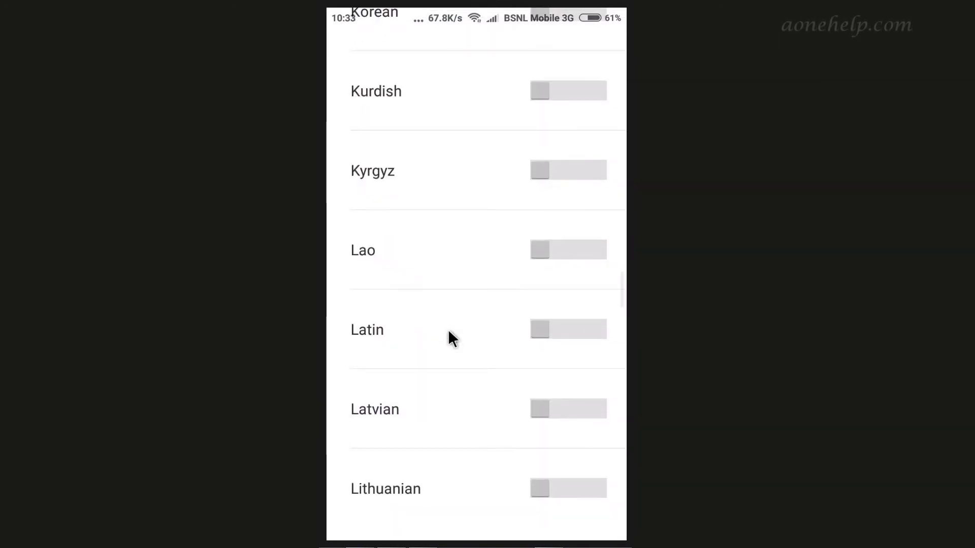
{"action": "scroll", "coordinate": [447, 329], "scroll_direction": "up", "scroll_amount": 3}
{"action": "scroll", "coordinate": [449, 335], "scroll_direction": "up", "scroll_amount": 5}
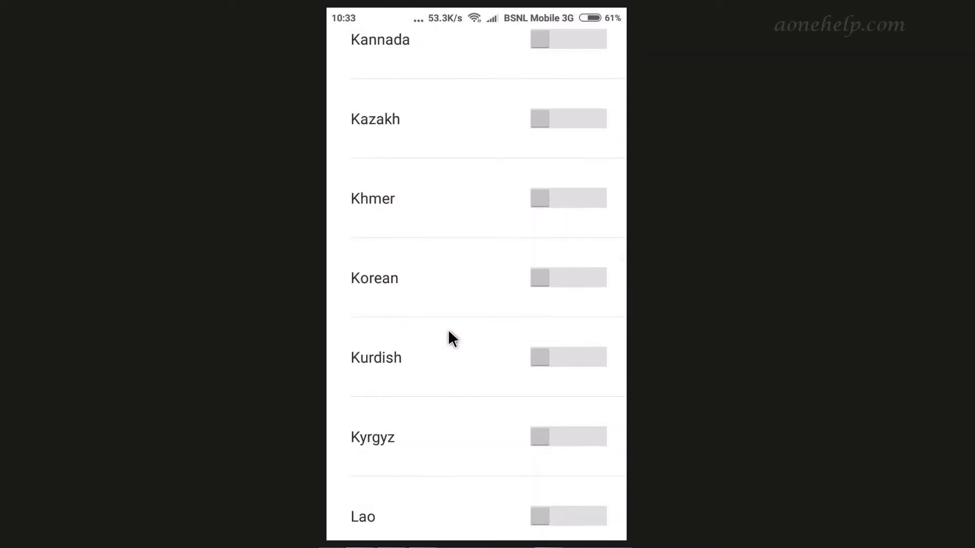
{"action": "left_click", "coordinate": [596, 192]}
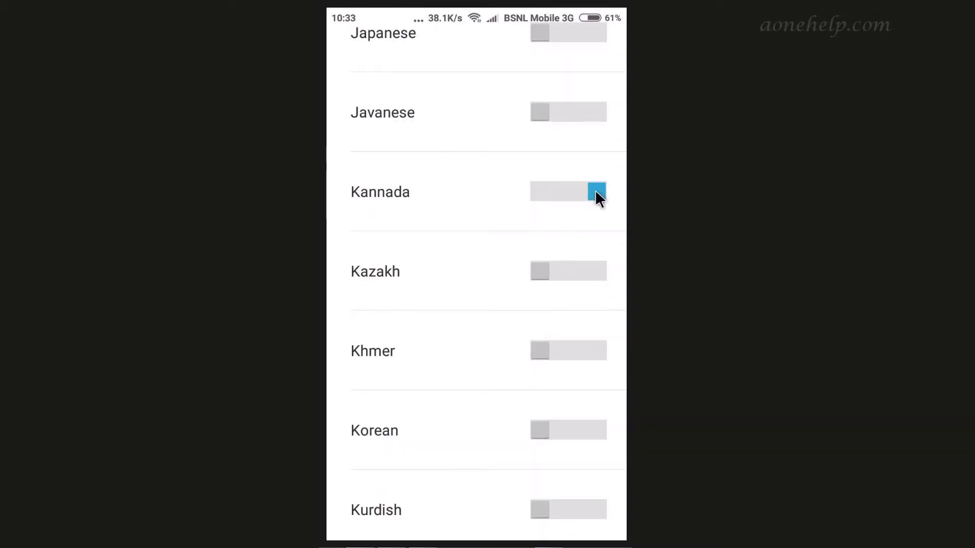
{"action": "key", "text": "Escape"}
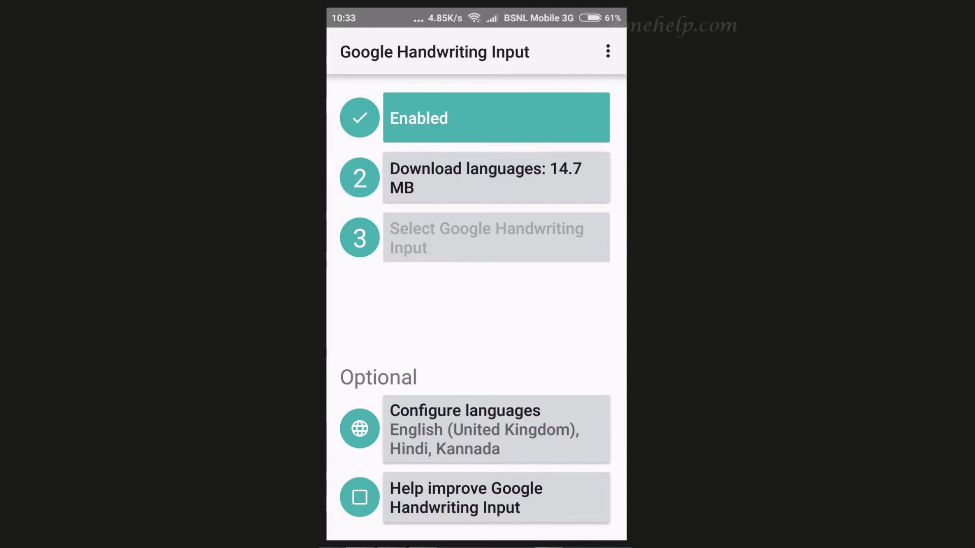
- Download the configured languages and select English (United Kingdom) Google Handwriting Input as the current keyboard
{"action": "left_click", "coordinate": [586, 149]}
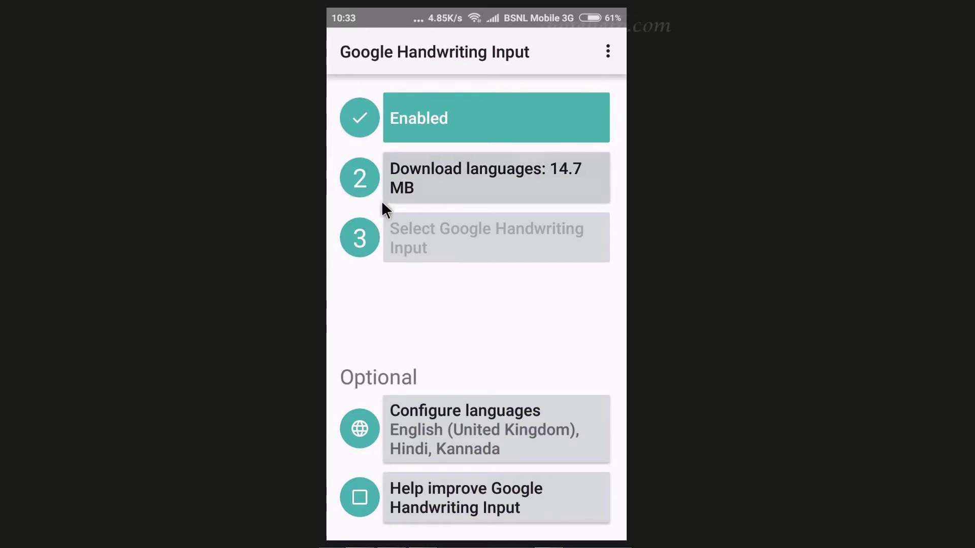
{"action": "left_click", "coordinate": [418, 183]}
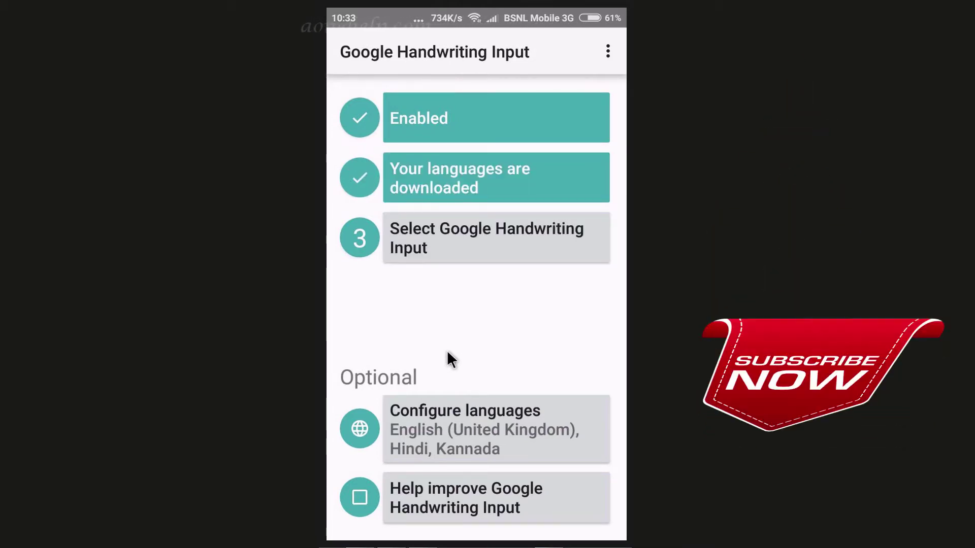
{"action": "left_click", "coordinate": [447, 241]}
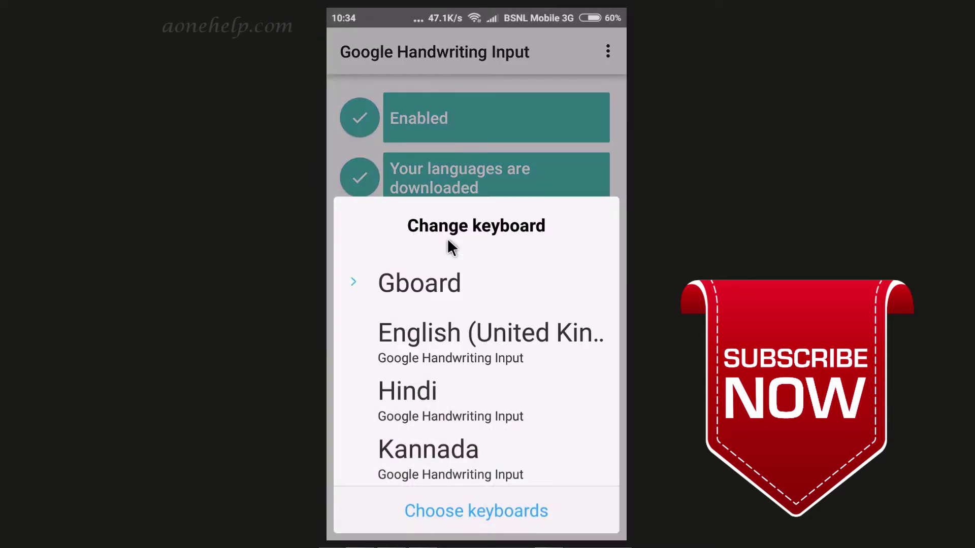
{"action": "left_click", "coordinate": [474, 345]}
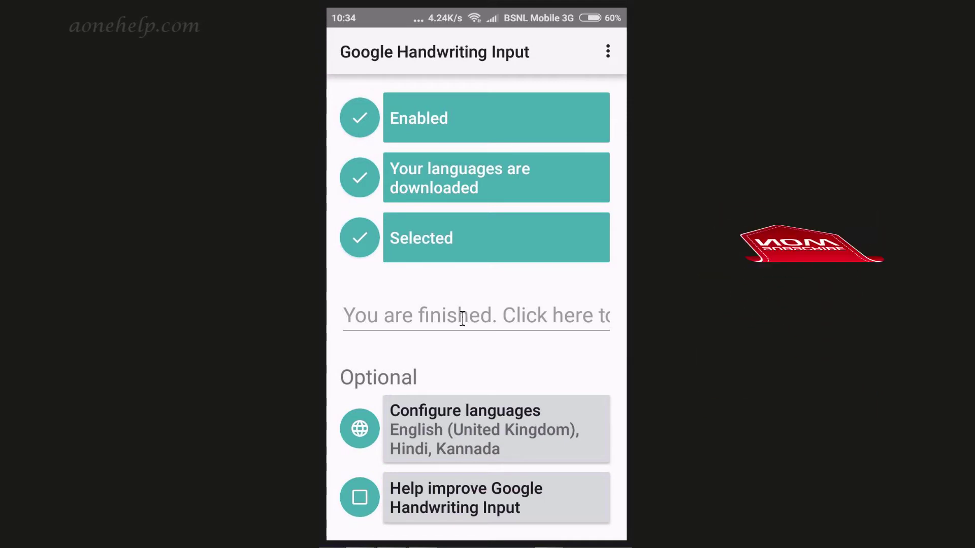
- Handwrite "Hello How are you?" in the setup screen's test field, choosing the lowercase "are you" suggestion
{"action": "left_click", "coordinate": [425, 319]}
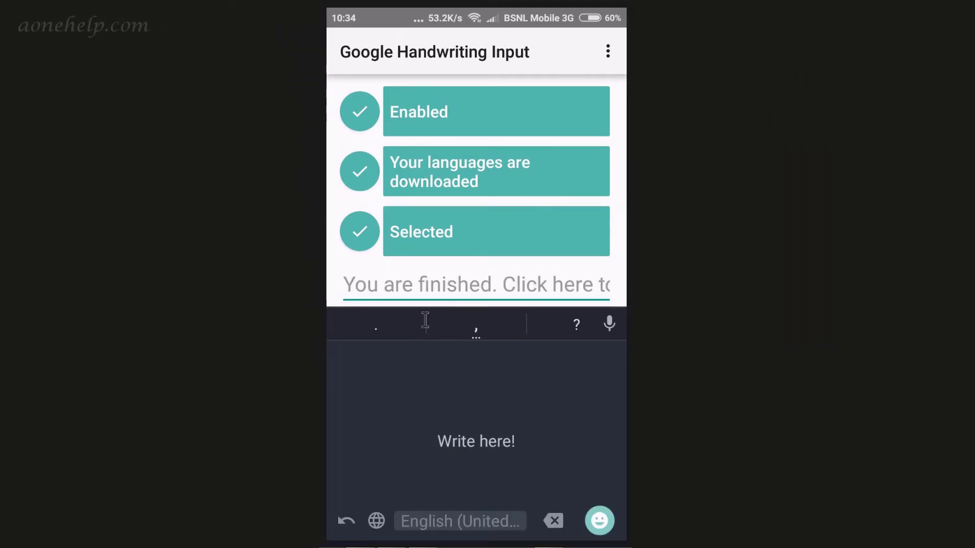
{"action": "left_click_drag", "start_coordinate": [354, 384], "coordinate": [371, 455]}
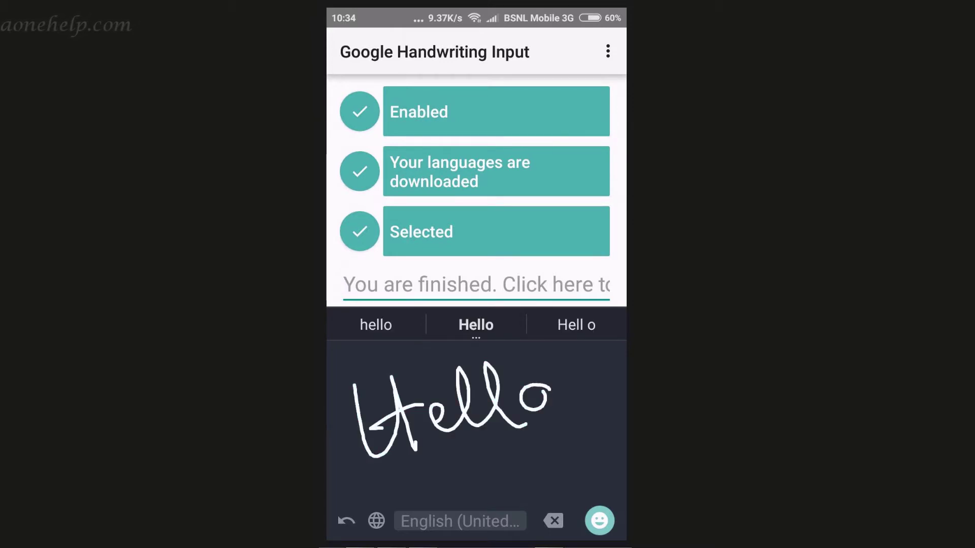
{"action": "left_click_drag", "start_coordinate": [378, 400], "coordinate": [400, 453]}
{"action": "mouse_move", "coordinate": [419, 384]}
{"action": "left_mouse_down"}
{"action": "mouse_move", "coordinate": [428, 450]}
{"action": "mouse_move", "coordinate": [445, 430]}
{"action": "left_mouse_up"}
{"action": "left_click_drag", "start_coordinate": [383, 421], "coordinate": [414, 443]}
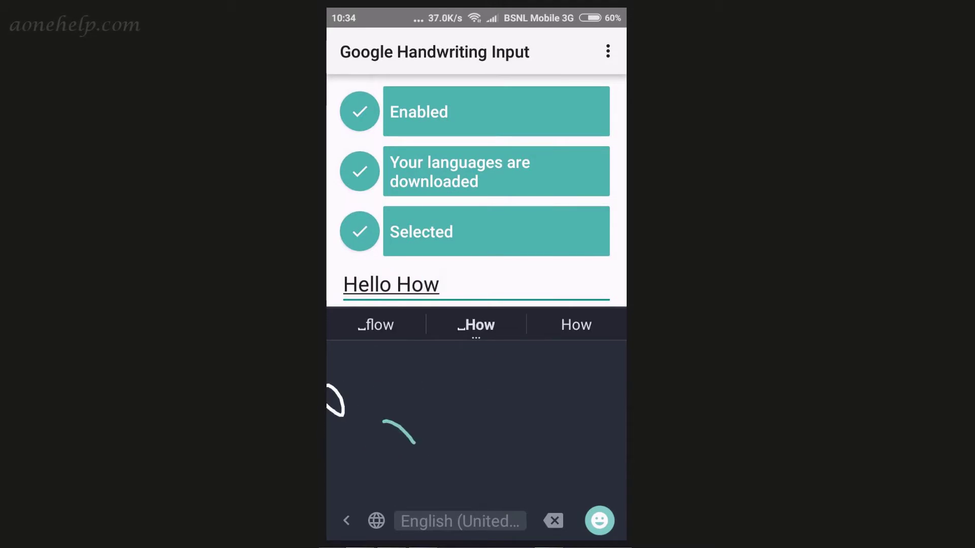
{"action": "left_click_drag", "start_coordinate": [502, 392], "coordinate": [540, 422]}
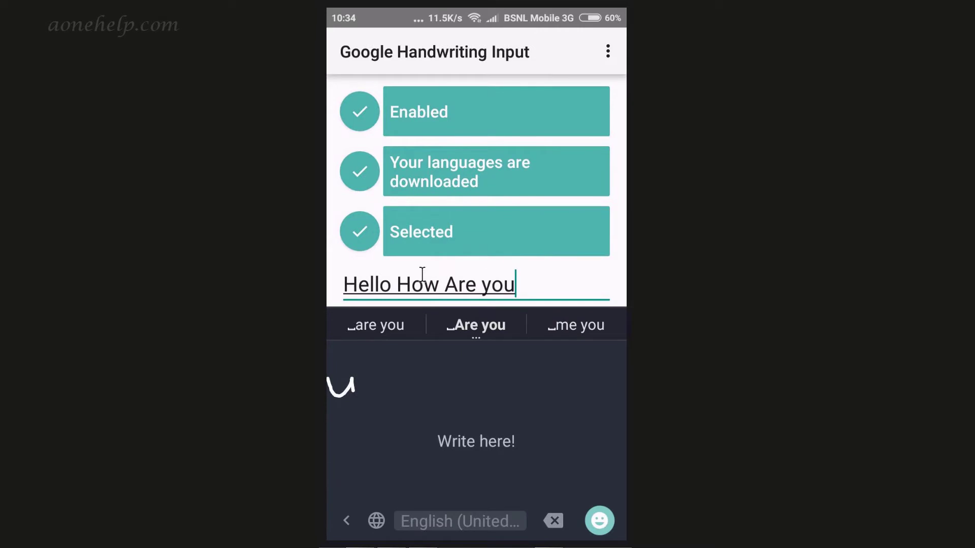
{"action": "left_click", "coordinate": [362, 327]}
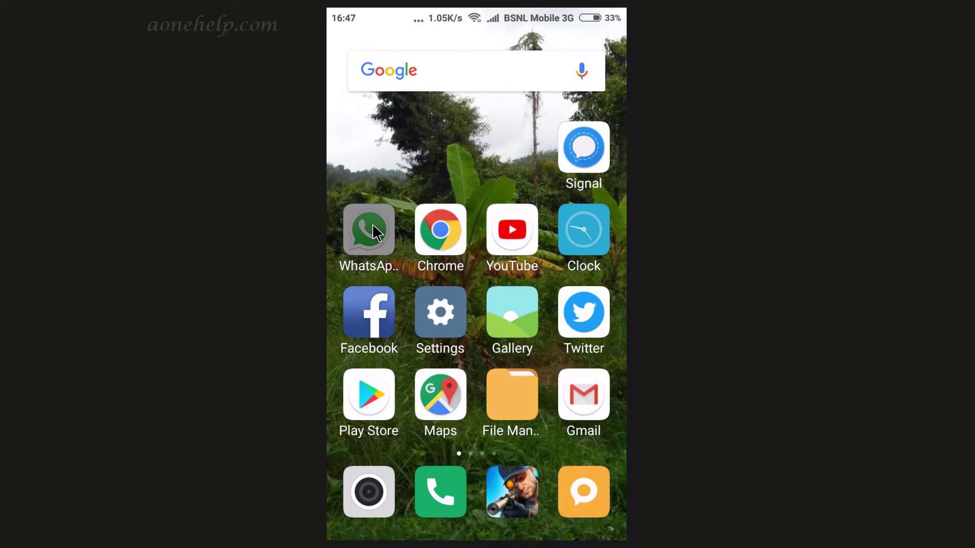
- Switch to WhatsApp and open the pinned chat, ready to write a message
{"action": "left_click", "coordinate": [375, 232]}
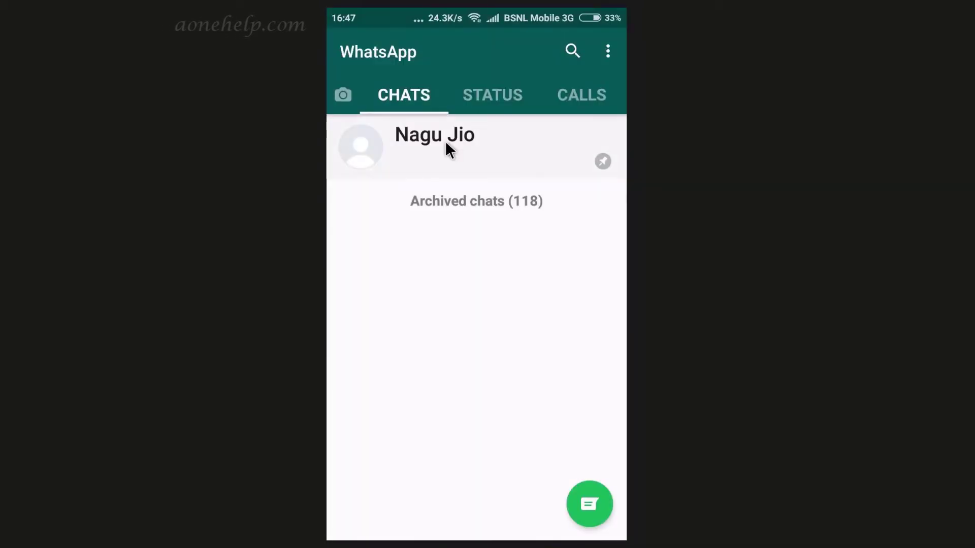
{"action": "left_click", "coordinate": [446, 145]}
{"action": "left_click", "coordinate": [389, 505]}
- Handwrite "Welcome back" as the chat message and send it
{"action": "mouse_move", "coordinate": [345, 372]}
{"action": "left_mouse_down"}
{"action": "mouse_move", "coordinate": [378, 420]}
{"action": "mouse_move", "coordinate": [385, 381]}
{"action": "left_mouse_up"}
{"action": "left_click_drag", "start_coordinate": [412, 410], "coordinate": [430, 414]}
{"action": "left_click_drag", "start_coordinate": [429, 372], "coordinate": [443, 423]}
{"action": "mouse_move", "coordinate": [463, 386]}
{"action": "left_mouse_down"}
{"action": "mouse_move", "coordinate": [485, 403]}
{"action": "mouse_move", "coordinate": [510, 395]}
{"action": "mouse_move", "coordinate": [580, 410]}
{"action": "left_mouse_up"}
{"action": "left_click_drag", "start_coordinate": [391, 400], "coordinate": [389, 470]}
{"action": "mouse_move", "coordinate": [450, 435]}
{"action": "left_mouse_down"}
{"action": "mouse_move", "coordinate": [425, 447]}
{"action": "mouse_move", "coordinate": [486, 462]}
{"action": "left_mouse_up"}
{"action": "left_click_drag", "start_coordinate": [504, 416], "coordinate": [489, 460]}
{"action": "mouse_move", "coordinate": [519, 421]}
{"action": "left_mouse_down"}
{"action": "mouse_move", "coordinate": [520, 458]}
{"action": "mouse_move", "coordinate": [536, 455]}
{"action": "left_mouse_up"}
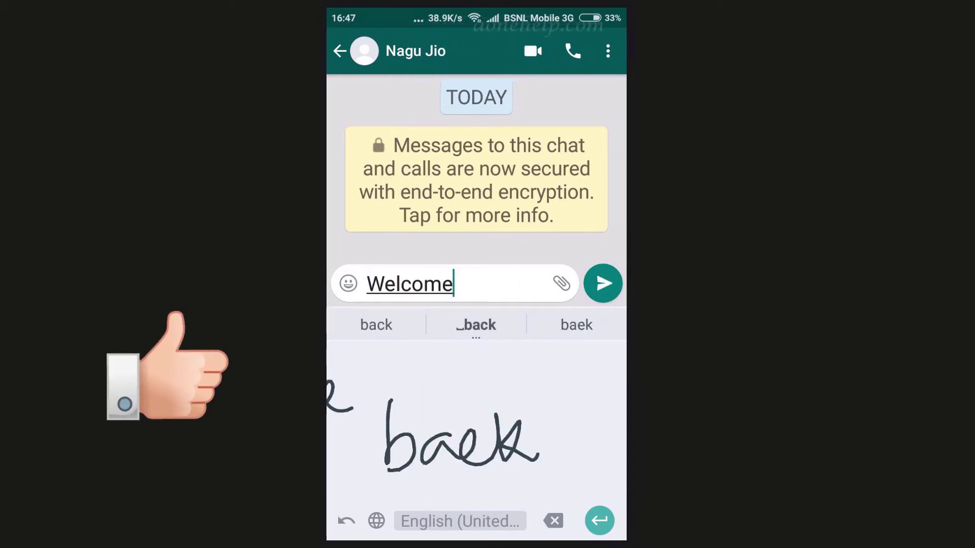
{"action": "left_click", "coordinate": [597, 292]}
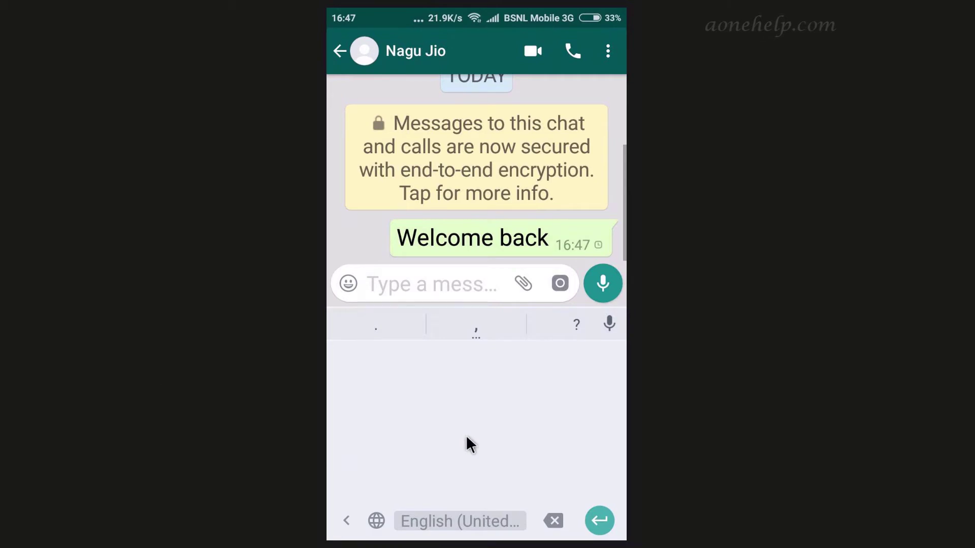
- Change the keyboard to the Hindi version of Google Handwriting Input
{"action": "left_click", "coordinate": [415, 513]}
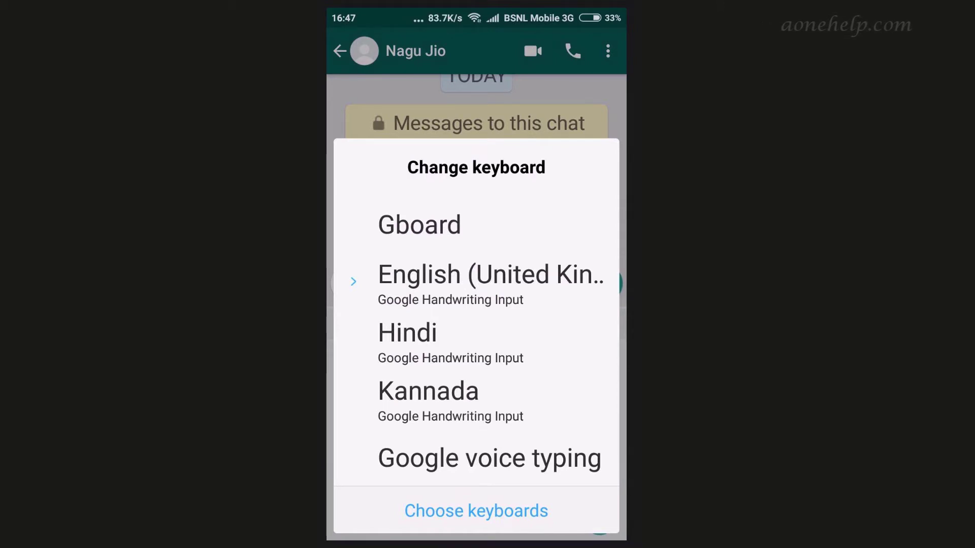
{"action": "left_click", "coordinate": [434, 348]}
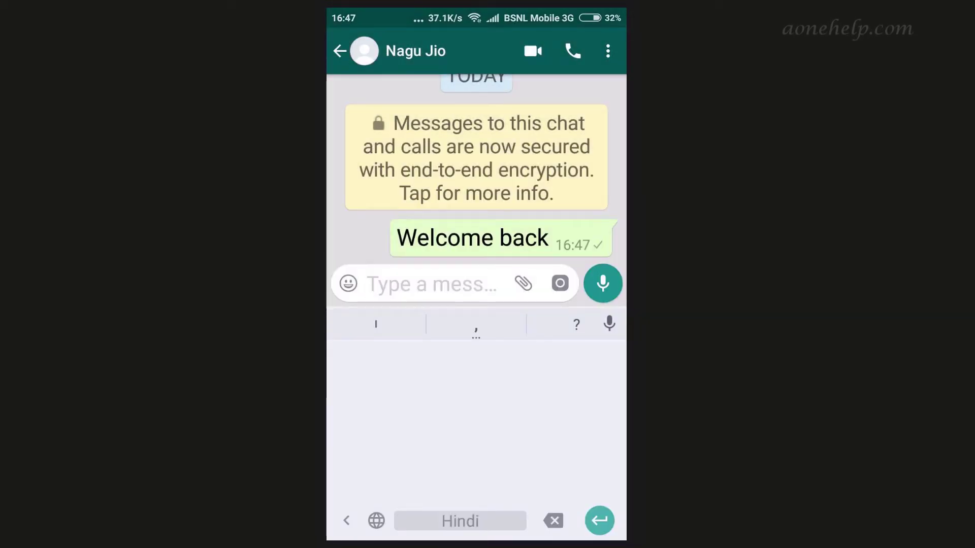
- Handwrite "मेरे चैनल" in Hindi as the start of a new chat message
{"action": "left_click_drag", "start_coordinate": [349, 412], "coordinate": [381, 422]}
{"action": "left_click_drag", "start_coordinate": [366, 362], "coordinate": [380, 377]}
{"action": "left_click_drag", "start_coordinate": [399, 413], "coordinate": [422, 414]}
{"action": "left_click_drag", "start_coordinate": [373, 384], "coordinate": [427, 377]}
{"action": "mouse_move", "coordinate": [400, 358]}
{"action": "left_mouse_down"}
{"action": "mouse_move", "coordinate": [412, 380]}
{"action": "mouse_move", "coordinate": [398, 393]}
{"action": "mouse_move", "coordinate": [421, 393]}
{"action": "left_mouse_up"}
{"action": "left_click_drag", "start_coordinate": [421, 394], "coordinate": [434, 379]}
{"action": "left_click_drag", "start_coordinate": [440, 411], "coordinate": [464, 431]}
{"action": "left_click_drag", "start_coordinate": [484, 413], "coordinate": [492, 409]}
{"action": "left_click_drag", "start_coordinate": [409, 385], "coordinate": [514, 375]}
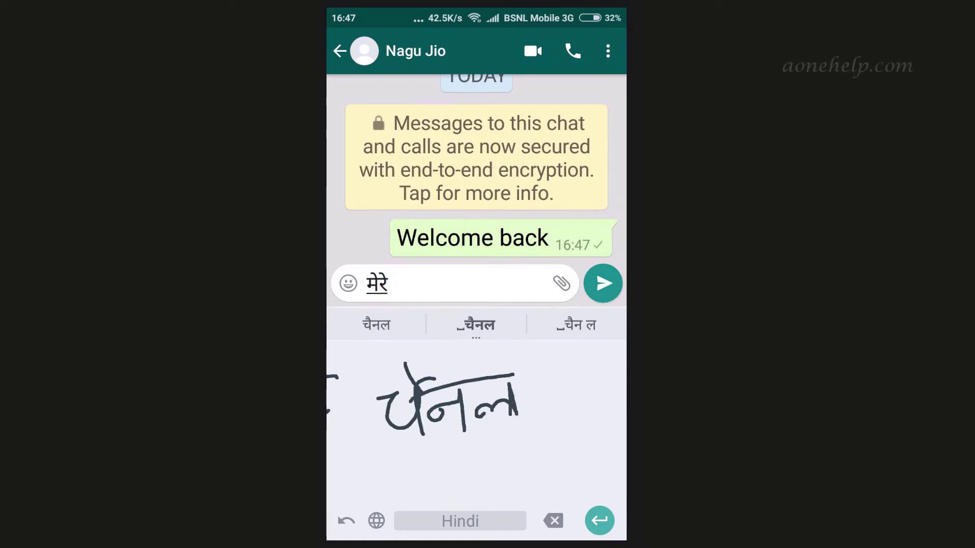
- Continue the Hindi message by handwriting "नागुहेल्प में"
{"action": "left_click_drag", "start_coordinate": [397, 407], "coordinate": [415, 410]}
{"action": "left_click_drag", "start_coordinate": [408, 380], "coordinate": [420, 443]}
{"action": "left_click_drag", "start_coordinate": [429, 385], "coordinate": [435, 440]}
{"action": "mouse_move", "coordinate": [439, 393]}
{"action": "left_mouse_down"}
{"action": "mouse_move", "coordinate": [463, 417]}
{"action": "mouse_move", "coordinate": [451, 421]}
{"action": "left_mouse_up"}
{"action": "left_click_drag", "start_coordinate": [470, 379], "coordinate": [479, 459]}
{"action": "left_click_drag", "start_coordinate": [505, 384], "coordinate": [515, 426]}
{"action": "left_click_drag", "start_coordinate": [502, 418], "coordinate": [507, 437]}
{"action": "left_click_drag", "start_coordinate": [485, 363], "coordinate": [506, 384]}
{"action": "mouse_move", "coordinate": [524, 419]}
{"action": "left_mouse_down"}
{"action": "mouse_move", "coordinate": [550, 404]}
{"action": "mouse_move", "coordinate": [568, 424]}
{"action": "left_mouse_up"}
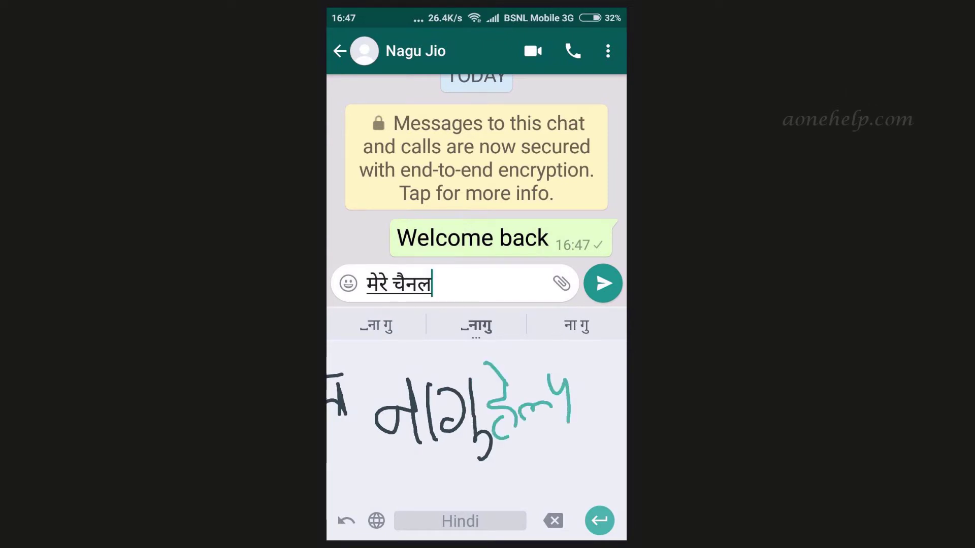
{"action": "left_click_drag", "start_coordinate": [406, 383], "coordinate": [558, 368]}
{"action": "left_click_drag", "start_coordinate": [420, 384], "coordinate": [442, 430]}
{"action": "mouse_move", "coordinate": [408, 365]}
{"action": "left_mouse_down"}
{"action": "mouse_move", "coordinate": [431, 390]}
{"action": "mouse_move", "coordinate": [456, 382]}
{"action": "left_mouse_up"}
{"action": "left_click", "coordinate": [439, 366]}
- Handwrite "आपका स्वागत" as the next words of the welcome message
{"action": "mouse_move", "coordinate": [377, 380]}
{"action": "left_mouse_down"}
{"action": "mouse_move", "coordinate": [396, 392]}
{"action": "mouse_move", "coordinate": [386, 436]}
{"action": "left_mouse_up"}
{"action": "mouse_move", "coordinate": [415, 381]}
{"action": "left_mouse_down"}
{"action": "mouse_move", "coordinate": [416, 436]}
{"action": "mouse_move", "coordinate": [432, 437]}
{"action": "left_mouse_up"}
{"action": "mouse_move", "coordinate": [440, 381]}
{"action": "left_mouse_down"}
{"action": "mouse_move", "coordinate": [466, 388]}
{"action": "mouse_move", "coordinate": [474, 443]}
{"action": "left_mouse_up"}
{"action": "left_click_drag", "start_coordinate": [494, 374], "coordinate": [495, 438]}
{"action": "left_click_drag", "start_coordinate": [491, 404], "coordinate": [508, 418]}
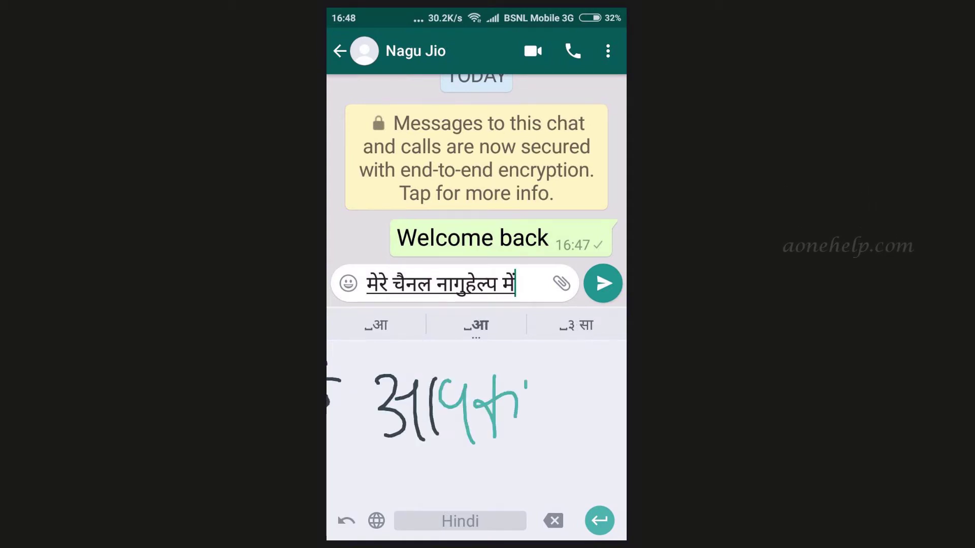
{"action": "left_click_drag", "start_coordinate": [519, 382], "coordinate": [520, 421]}
{"action": "left_click_drag", "start_coordinate": [410, 374], "coordinate": [513, 371]}
{"action": "left_click_drag", "start_coordinate": [383, 390], "coordinate": [389, 441]}
{"action": "left_click_drag", "start_coordinate": [398, 421], "coordinate": [432, 435]}
{"action": "left_click_drag", "start_coordinate": [448, 381], "coordinate": [448, 426]}
{"action": "left_click_drag", "start_coordinate": [459, 393], "coordinate": [483, 429]}
{"action": "left_click_drag", "start_coordinate": [491, 379], "coordinate": [495, 424]}
{"action": "mouse_move", "coordinate": [523, 386]}
{"action": "left_mouse_down"}
{"action": "mouse_move", "coordinate": [512, 431]}
{"action": "mouse_move", "coordinate": [532, 425]}
{"action": "left_mouse_up"}
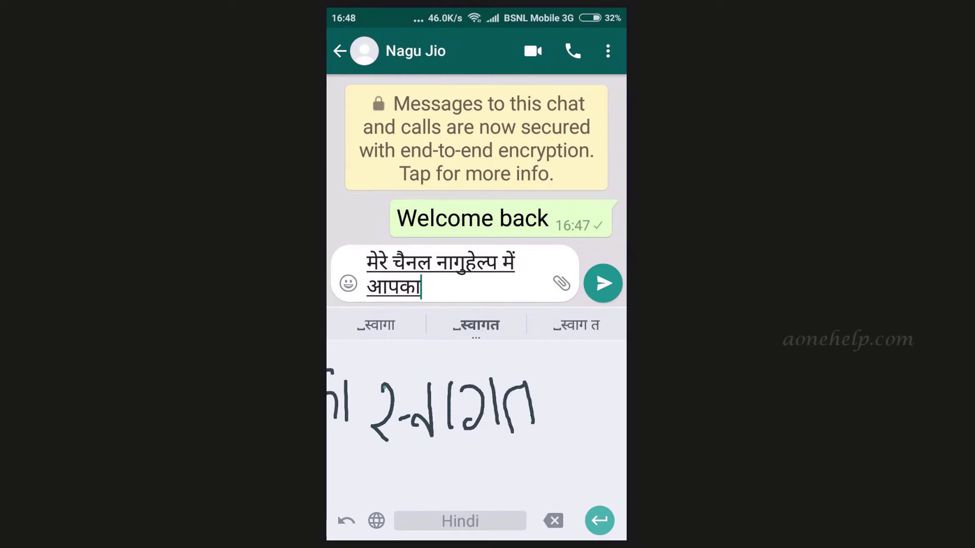
{"action": "left_click_drag", "start_coordinate": [385, 386], "coordinate": [519, 375]}
- Handwrite the closing word "हे", taking back the recognised word to correct its strokes, and send the message
{"action": "mouse_move", "coordinate": [448, 379]}
{"action": "left_mouse_down"}
{"action": "mouse_move", "coordinate": [441, 445]}
{"action": "mouse_move", "coordinate": [451, 461]}
{"action": "left_mouse_up"}
{"action": "type", "text": "ह"}
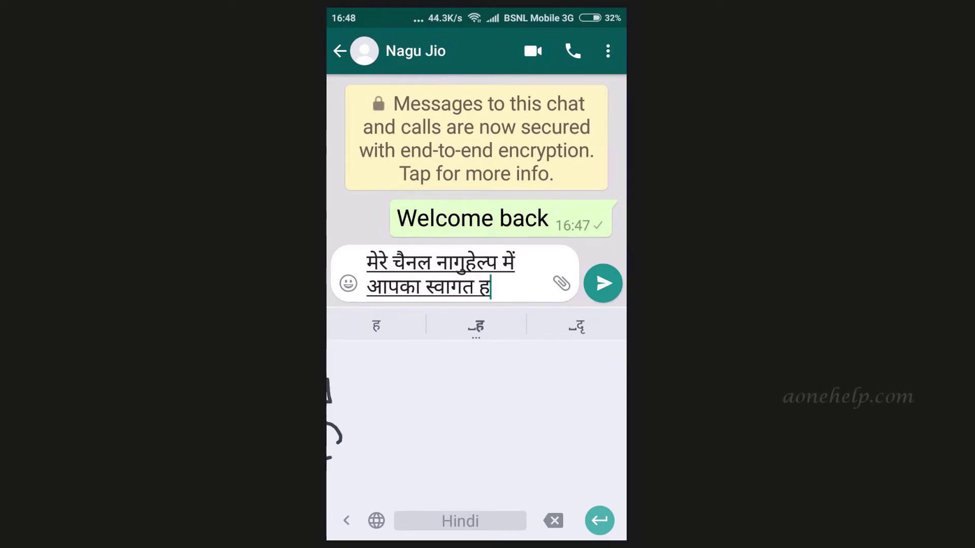
{"action": "left_click", "coordinate": [344, 526]}
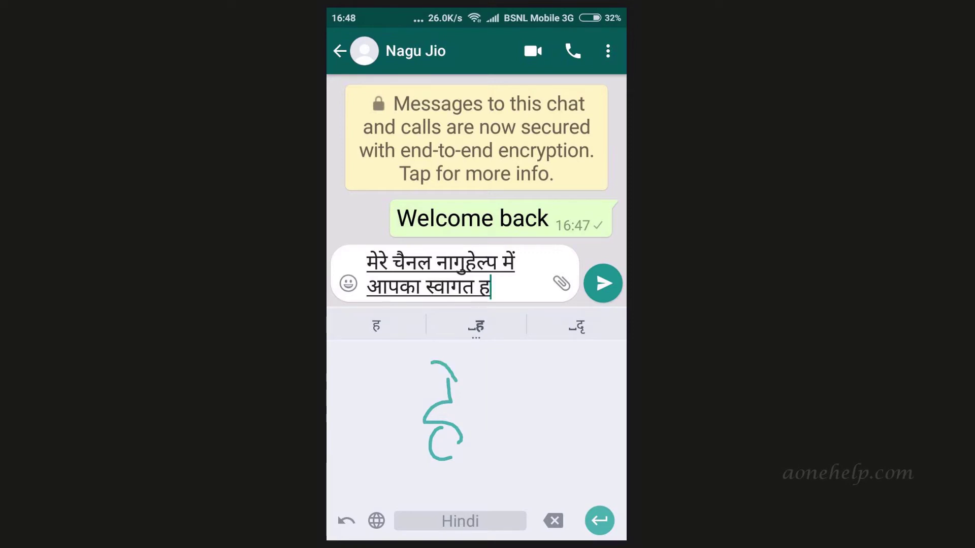
{"action": "left_click", "coordinate": [433, 385]}
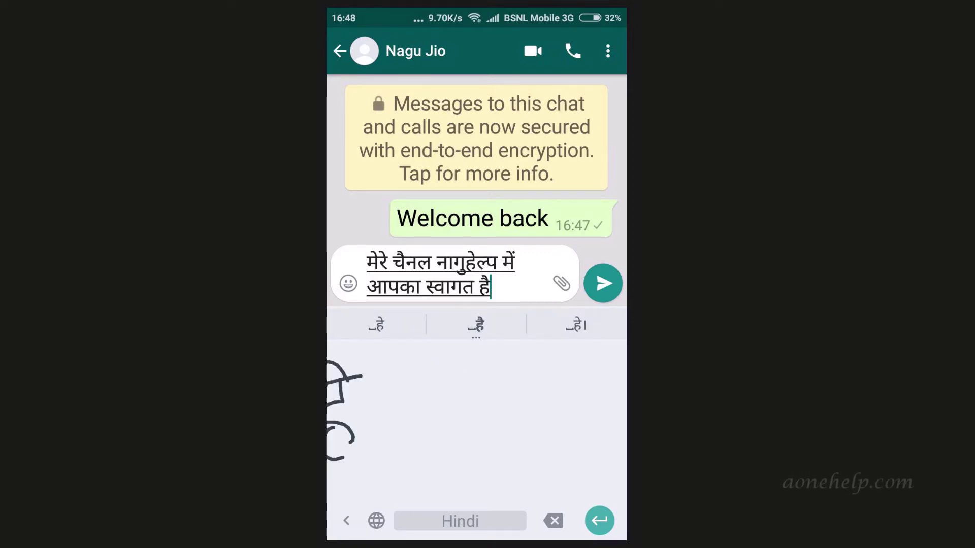
{"action": "left_click", "coordinate": [346, 521]}
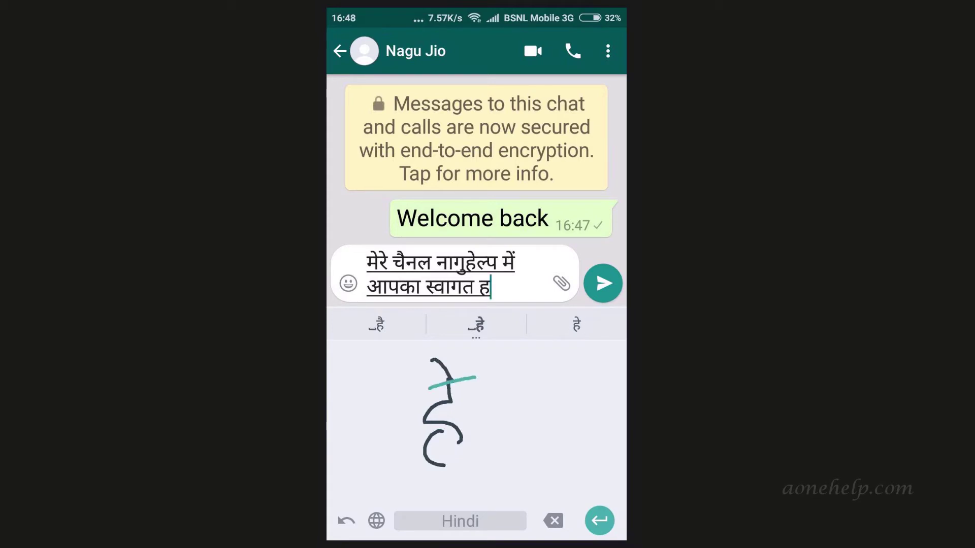
{"action": "left_click", "coordinate": [602, 283]}
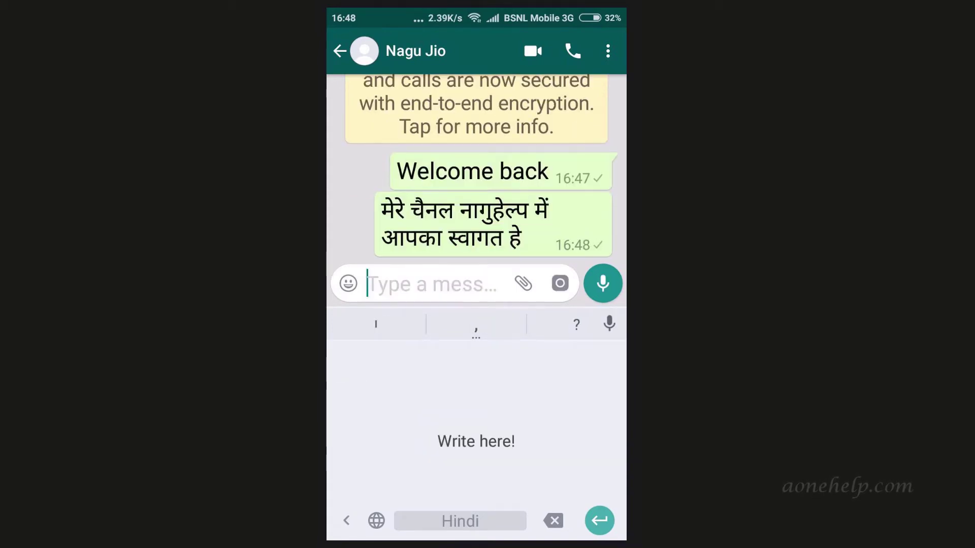
- Begin another Hindi message by handwriting "मेरी लिखावट"
{"action": "left_click_drag", "start_coordinate": [395, 384], "coordinate": [396, 424]}
{"action": "mouse_move", "coordinate": [371, 349]}
{"action": "left_mouse_down"}
{"action": "mouse_move", "coordinate": [393, 377]}
{"action": "mouse_move", "coordinate": [459, 414]}
{"action": "left_mouse_up"}
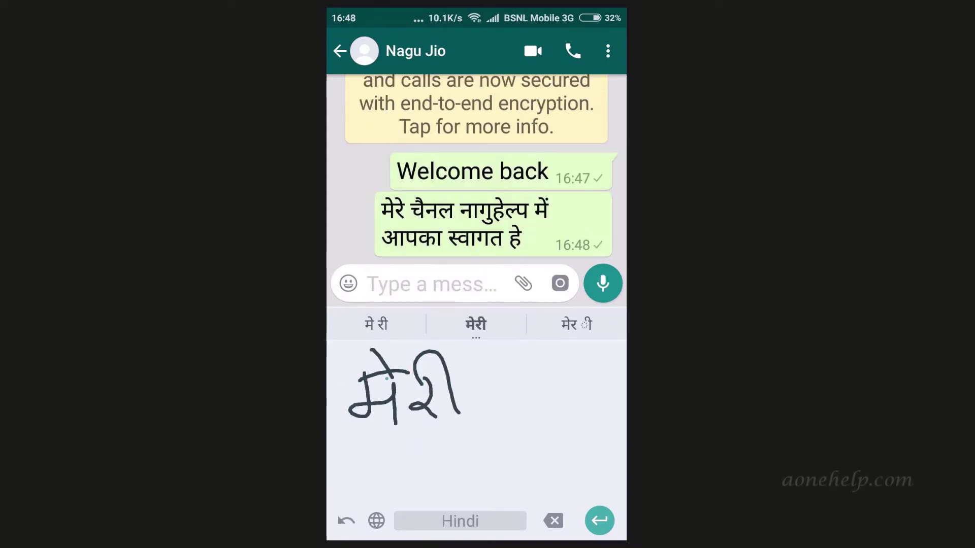
{"action": "left_click_drag", "start_coordinate": [417, 372], "coordinate": [444, 367]}
{"action": "left_click_drag", "start_coordinate": [416, 451], "coordinate": [431, 441]}
{"action": "left_click_drag", "start_coordinate": [475, 411], "coordinate": [493, 438]}
{"action": "left_click_drag", "start_coordinate": [514, 386], "coordinate": [516, 435]}
{"action": "mouse_move", "coordinate": [545, 377]}
{"action": "left_mouse_down"}
{"action": "mouse_move", "coordinate": [546, 422]}
{"action": "mouse_move", "coordinate": [582, 426]}
{"action": "left_mouse_up"}
{"action": "mouse_move", "coordinate": [402, 400]}
{"action": "left_mouse_down"}
{"action": "mouse_move", "coordinate": [488, 378]}
{"action": "mouse_move", "coordinate": [565, 374]}
{"action": "left_mouse_up"}
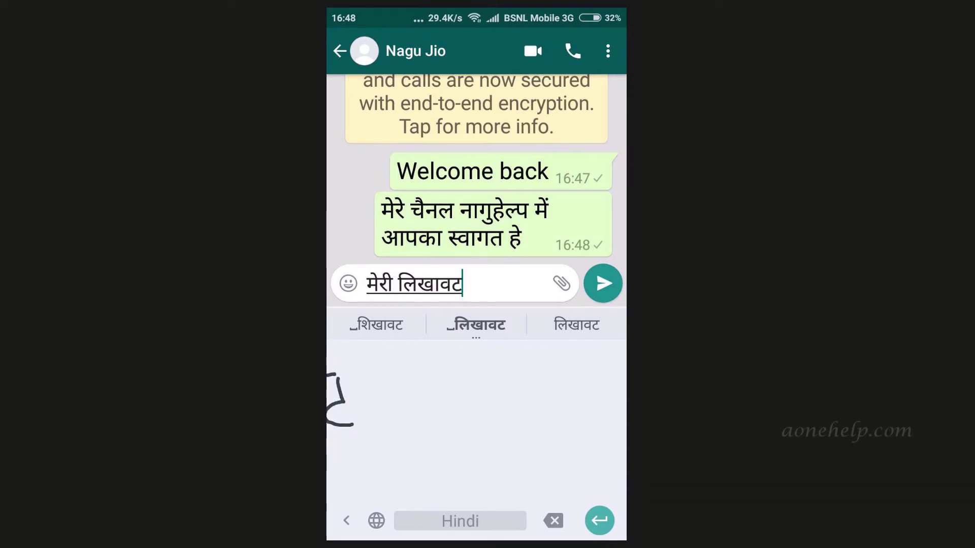
- Handwrite the next word and choose the suggestion "साफ" for it
{"action": "mouse_move", "coordinate": [382, 394]}
{"action": "left_mouse_down"}
{"action": "mouse_move", "coordinate": [398, 409]}
{"action": "mouse_move", "coordinate": [406, 448]}
{"action": "left_mouse_up"}
{"action": "mouse_move", "coordinate": [426, 386]}
{"action": "left_mouse_down"}
{"action": "mouse_move", "coordinate": [430, 431]}
{"action": "mouse_move", "coordinate": [451, 440]}
{"action": "left_mouse_up"}
{"action": "left_click", "coordinate": [407, 419]}
{"action": "mouse_move", "coordinate": [479, 379]}
{"action": "left_mouse_down"}
{"action": "mouse_move", "coordinate": [483, 425]}
{"action": "mouse_move", "coordinate": [512, 419]}
{"action": "left_mouse_up"}
{"action": "left_click_drag", "start_coordinate": [390, 390], "coordinate": [495, 377]}
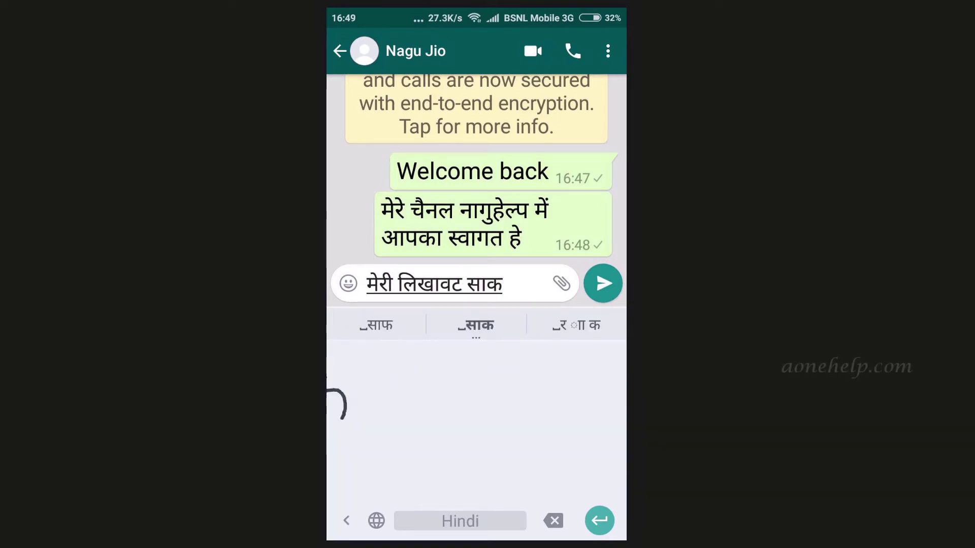
{"action": "left_click", "coordinate": [388, 321]}
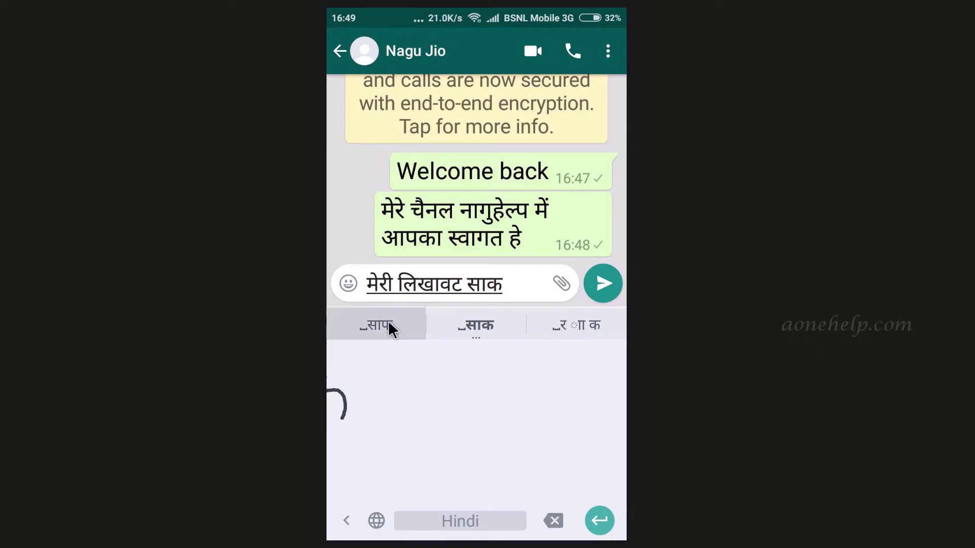
- Complete the sentence by handwriting "नही है" and send the message
{"action": "mouse_move", "coordinate": [396, 401]}
{"action": "left_mouse_down"}
{"action": "mouse_move", "coordinate": [418, 392]}
{"action": "mouse_move", "coordinate": [421, 438]}
{"action": "left_mouse_up"}
{"action": "left_click_drag", "start_coordinate": [453, 373], "coordinate": [465, 430]}
{"action": "mouse_move", "coordinate": [455, 420]}
{"action": "left_mouse_down"}
{"action": "mouse_move", "coordinate": [451, 447]}
{"action": "mouse_move", "coordinate": [462, 442]}
{"action": "left_mouse_up"}
{"action": "left_click_drag", "start_coordinate": [444, 370], "coordinate": [491, 421]}
{"action": "mouse_move", "coordinate": [402, 386]}
{"action": "left_mouse_down"}
{"action": "mouse_move", "coordinate": [492, 370]}
{"action": "mouse_move", "coordinate": [438, 382]}
{"action": "mouse_move", "coordinate": [450, 451]}
{"action": "left_mouse_up"}
{"action": "mouse_move", "coordinate": [419, 368]}
{"action": "left_mouse_down"}
{"action": "mouse_move", "coordinate": [451, 383]}
{"action": "mouse_move", "coordinate": [361, 407]}
{"action": "mouse_move", "coordinate": [406, 390]}
{"action": "left_mouse_up"}
{"action": "left_click", "coordinate": [603, 283]}
- Handwrite "नमस्ते" in a new message and start a second line below it
{"action": "mouse_move", "coordinate": [405, 372]}
{"action": "left_mouse_down"}
{"action": "mouse_move", "coordinate": [417, 427]}
{"action": "mouse_move", "coordinate": [454, 402]}
{"action": "mouse_move", "coordinate": [456, 420]}
{"action": "left_mouse_up"}
{"action": "mouse_move", "coordinate": [475, 381]}
{"action": "left_mouse_down"}
{"action": "mouse_move", "coordinate": [474, 412]}
{"action": "mouse_move", "coordinate": [491, 416]}
{"action": "left_mouse_up"}
{"action": "left_click_drag", "start_coordinate": [503, 406], "coordinate": [512, 401]}
{"action": "left_click_drag", "start_coordinate": [529, 405], "coordinate": [539, 418]}
{"action": "left_click_drag", "start_coordinate": [508, 351], "coordinate": [539, 363]}
{"action": "left_click_drag", "start_coordinate": [388, 361], "coordinate": [533, 358]}
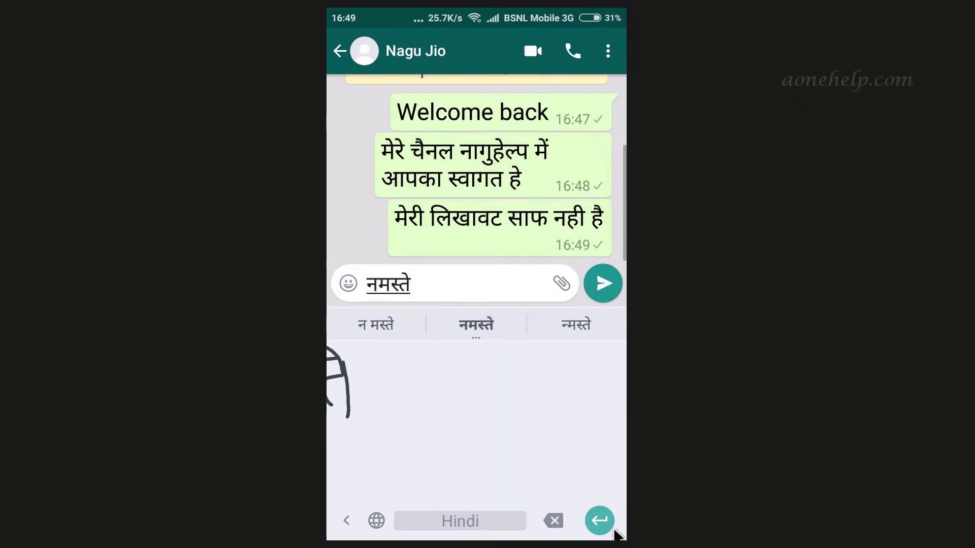
{"action": "left_click", "coordinate": [600, 521]}
- Handwrite "दोस्तों" on the second line and send the two-line greeting
{"action": "left_click_drag", "start_coordinate": [384, 376], "coordinate": [401, 447]}
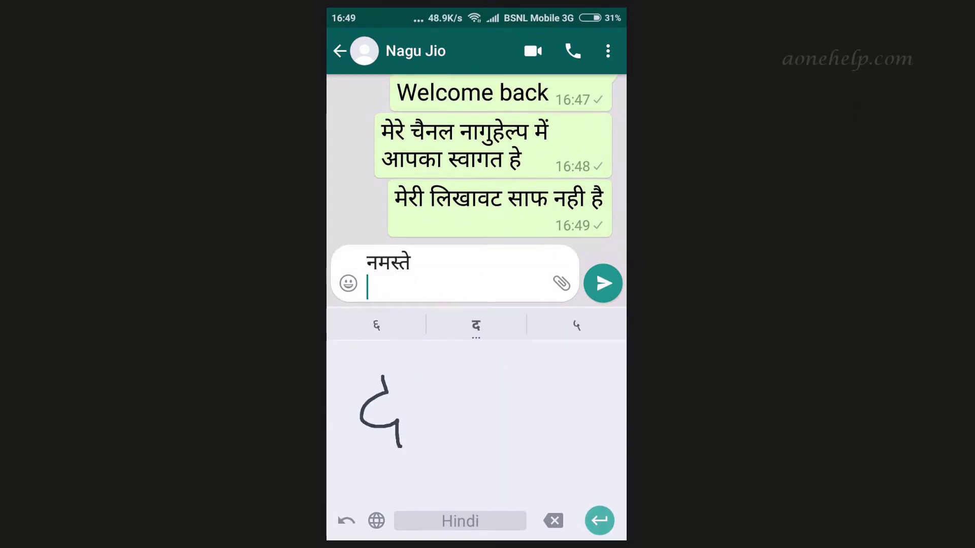
{"action": "left_click_drag", "start_coordinate": [416, 377], "coordinate": [420, 427]}
{"action": "left_click_drag", "start_coordinate": [385, 347], "coordinate": [418, 367]}
{"action": "mouse_move", "coordinate": [435, 386]}
{"action": "left_mouse_down"}
{"action": "mouse_move", "coordinate": [432, 410]}
{"action": "mouse_move", "coordinate": [449, 416]}
{"action": "left_mouse_up"}
{"action": "left_click", "coordinate": [467, 406]}
{"action": "left_click_drag", "start_coordinate": [493, 383], "coordinate": [488, 415]}
{"action": "mouse_move", "coordinate": [494, 375]}
{"action": "left_mouse_down"}
{"action": "mouse_move", "coordinate": [502, 406]}
{"action": "mouse_move", "coordinate": [517, 414]}
{"action": "left_mouse_up"}
{"action": "left_click_drag", "start_coordinate": [485, 356], "coordinate": [512, 380]}
{"action": "left_click_drag", "start_coordinate": [399, 371], "coordinate": [515, 364]}
{"action": "left_click", "coordinate": [515, 352]}
{"action": "left_click", "coordinate": [603, 283]}
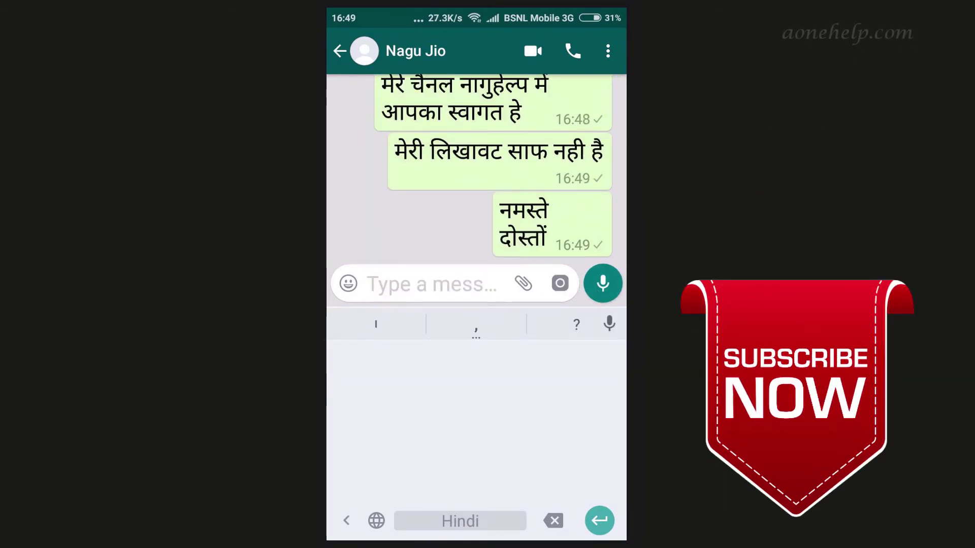
- Handwrite "कृप्या इस" as the opening words of the next message
{"action": "left_click_drag", "start_coordinate": [362, 401], "coordinate": [382, 419]}
{"action": "left_click_drag", "start_coordinate": [373, 428], "coordinate": [366, 438]}
{"action": "mouse_move", "coordinate": [423, 378]}
{"action": "left_mouse_down"}
{"action": "mouse_move", "coordinate": [445, 381]}
{"action": "mouse_move", "coordinate": [445, 422]}
{"action": "left_mouse_up"}
{"action": "left_click_drag", "start_coordinate": [462, 370], "coordinate": [464, 413]}
{"action": "left_click_drag", "start_coordinate": [357, 365], "coordinate": [467, 360]}
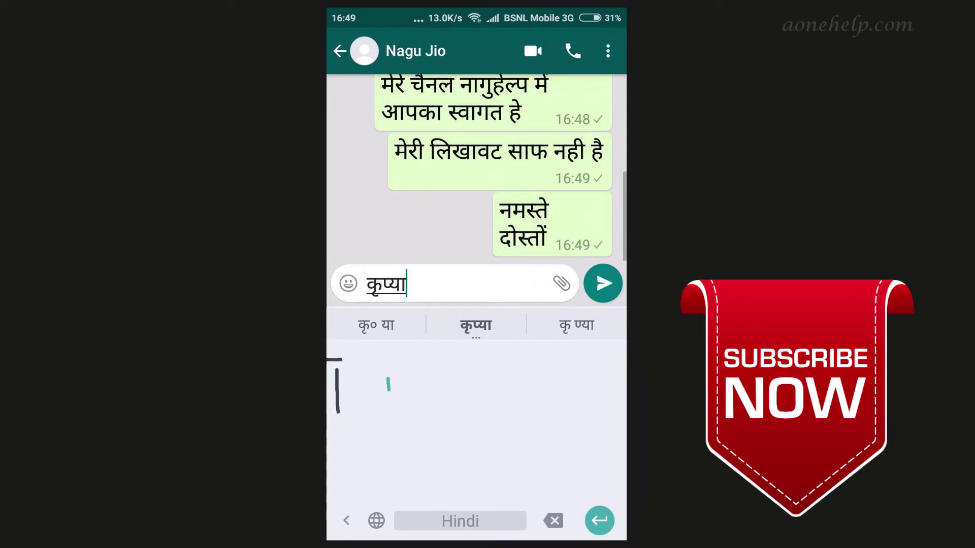
{"action": "left_click_drag", "start_coordinate": [406, 386], "coordinate": [437, 428]}
{"action": "left_click_drag", "start_coordinate": [424, 410], "coordinate": [449, 421]}
- Add the word "वीडियो" to the message by handwriting it
{"action": "mouse_move", "coordinate": [378, 379]}
{"action": "left_mouse_down"}
{"action": "mouse_move", "coordinate": [438, 370]}
{"action": "mouse_move", "coordinate": [398, 378]}
{"action": "mouse_move", "coordinate": [401, 431]}
{"action": "left_mouse_up"}
{"action": "mouse_move", "coordinate": [398, 388]}
{"action": "left_mouse_down"}
{"action": "mouse_move", "coordinate": [397, 376]}
{"action": "mouse_move", "coordinate": [437, 428]}
{"action": "left_mouse_up"}
{"action": "mouse_move", "coordinate": [464, 374]}
{"action": "left_mouse_down"}
{"action": "mouse_move", "coordinate": [446, 396]}
{"action": "mouse_move", "coordinate": [465, 430]}
{"action": "left_mouse_up"}
{"action": "mouse_move", "coordinate": [464, 375]}
{"action": "left_mouse_down"}
{"action": "mouse_move", "coordinate": [445, 416]}
{"action": "mouse_move", "coordinate": [456, 432]}
{"action": "left_mouse_up"}
{"action": "left_click_drag", "start_coordinate": [476, 378], "coordinate": [500, 407]}
{"action": "left_click_drag", "start_coordinate": [514, 372], "coordinate": [518, 416]}
{"action": "left_click_drag", "start_coordinate": [498, 362], "coordinate": [515, 380]}
{"action": "left_click_drag", "start_coordinate": [400, 375], "coordinate": [525, 367]}
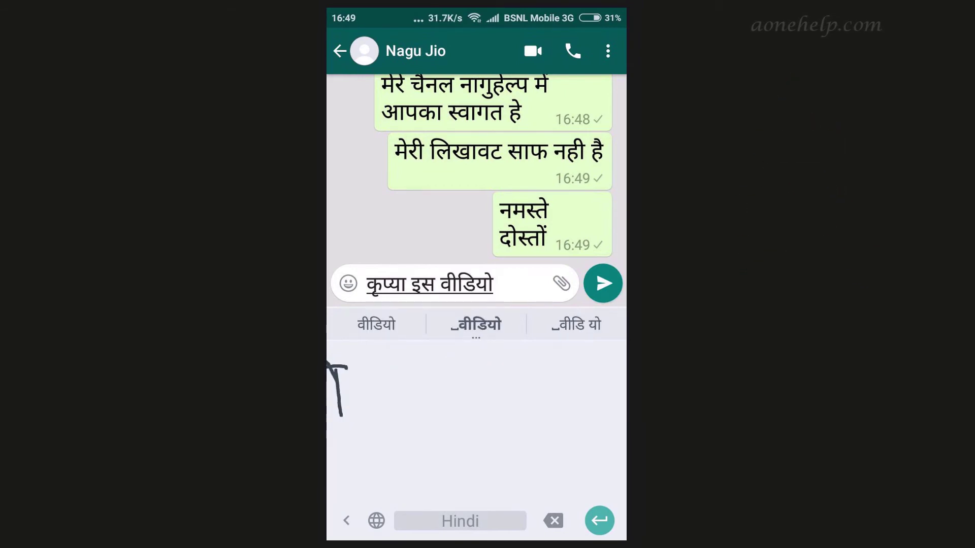
- Handwrite "को अंत" as the following words of the message
{"action": "mouse_move", "coordinate": [390, 408]}
{"action": "left_mouse_down"}
{"action": "mouse_move", "coordinate": [418, 376]}
{"action": "mouse_move", "coordinate": [432, 417]}
{"action": "left_mouse_up"}
{"action": "left_click_drag", "start_coordinate": [440, 372], "coordinate": [443, 411]}
{"action": "mouse_move", "coordinate": [426, 360]}
{"action": "left_mouse_down"}
{"action": "mouse_move", "coordinate": [445, 373]}
{"action": "mouse_move", "coordinate": [463, 368]}
{"action": "left_mouse_up"}
{"action": "mouse_move", "coordinate": [382, 385]}
{"action": "left_mouse_down"}
{"action": "mouse_move", "coordinate": [392, 381]}
{"action": "mouse_move", "coordinate": [385, 428]}
{"action": "mouse_move", "coordinate": [427, 404]}
{"action": "left_mouse_up"}
{"action": "left_click_drag", "start_coordinate": [426, 381], "coordinate": [430, 431]}
{"action": "left_click", "coordinate": [430, 372]}
{"action": "left_click_drag", "start_coordinate": [460, 401], "coordinate": [454, 424]}
{"action": "left_click_drag", "start_coordinate": [464, 387], "coordinate": [470, 425]}
{"action": "left_click_drag", "start_coordinate": [416, 387], "coordinate": [479, 381]}
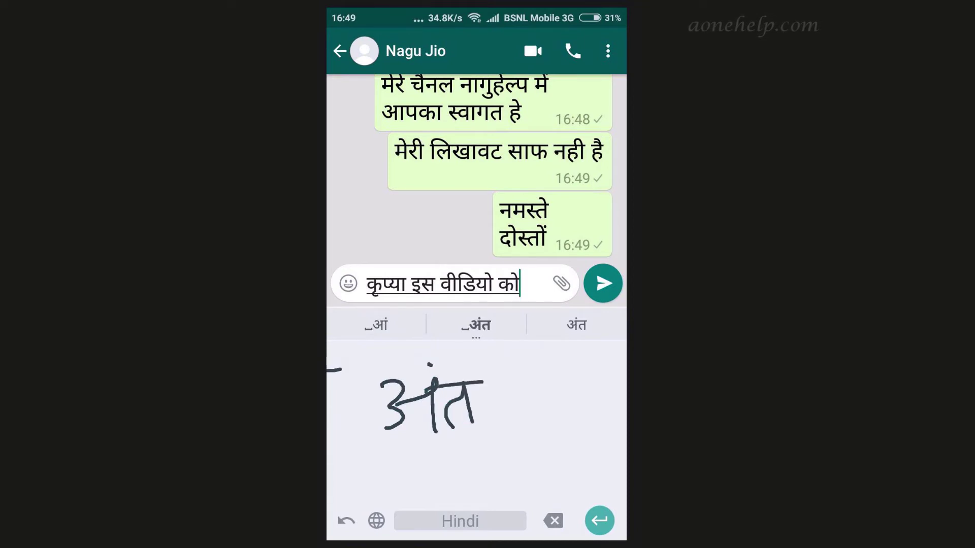
- Finish the message by handwriting "तक देखें" and send it
{"action": "mouse_move", "coordinate": [392, 413]}
{"action": "left_mouse_down"}
{"action": "mouse_move", "coordinate": [405, 421]}
{"action": "mouse_move", "coordinate": [426, 375]}
{"action": "left_mouse_up"}
{"action": "left_click_drag", "start_coordinate": [428, 378], "coordinate": [433, 421]}
{"action": "left_click_drag", "start_coordinate": [458, 361], "coordinate": [462, 413]}
{"action": "left_click_drag", "start_coordinate": [458, 387], "coordinate": [474, 403]}
{"action": "left_click_drag", "start_coordinate": [407, 374], "coordinate": [468, 357]}
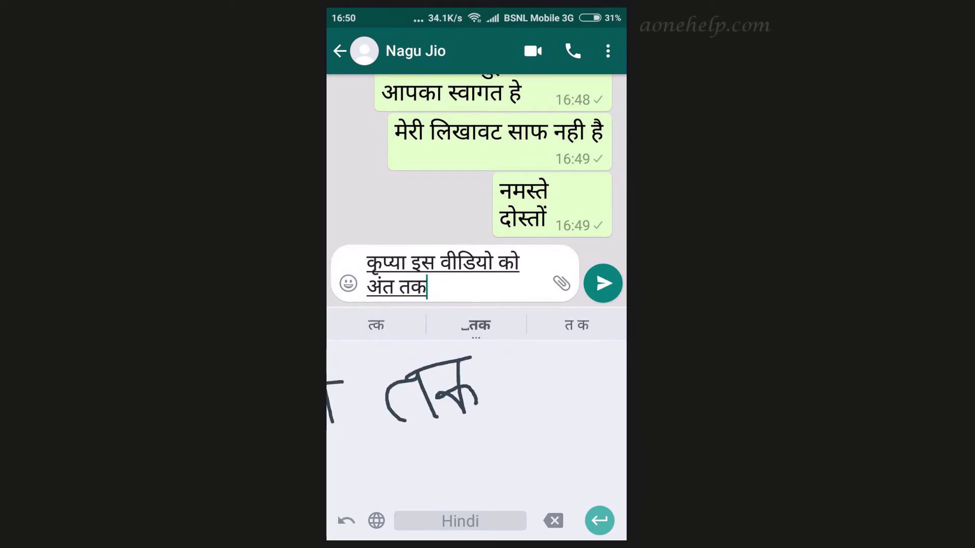
{"action": "left_click_drag", "start_coordinate": [419, 376], "coordinate": [429, 443]}
{"action": "left_click_drag", "start_coordinate": [406, 355], "coordinate": [490, 419]}
{"action": "left_click_drag", "start_coordinate": [429, 375], "coordinate": [485, 377]}
{"action": "left_click", "coordinate": [484, 357]}
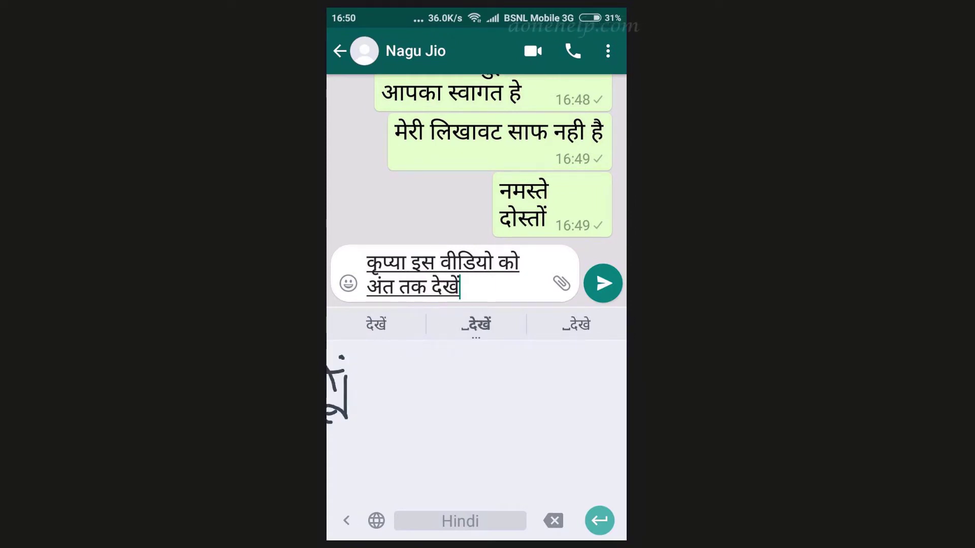
{"action": "left_click", "coordinate": [602, 283]}
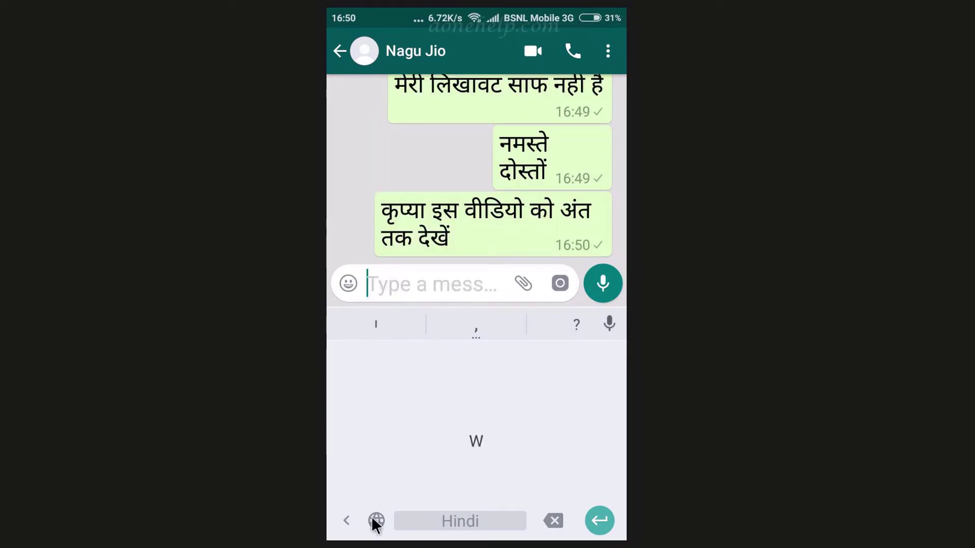
- Set the handwriting keyboard's auto selection delay to 100 ms and test it by handwriting Hindi characters in the chat message
{"action": "left_click", "coordinate": [376, 521]}
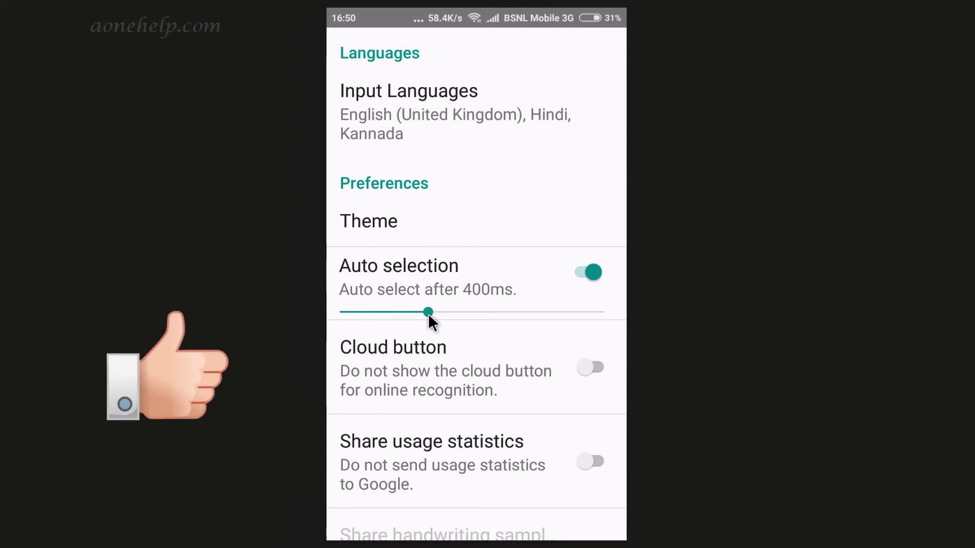
{"action": "left_click_drag", "start_coordinate": [427, 311], "coordinate": [355, 315]}
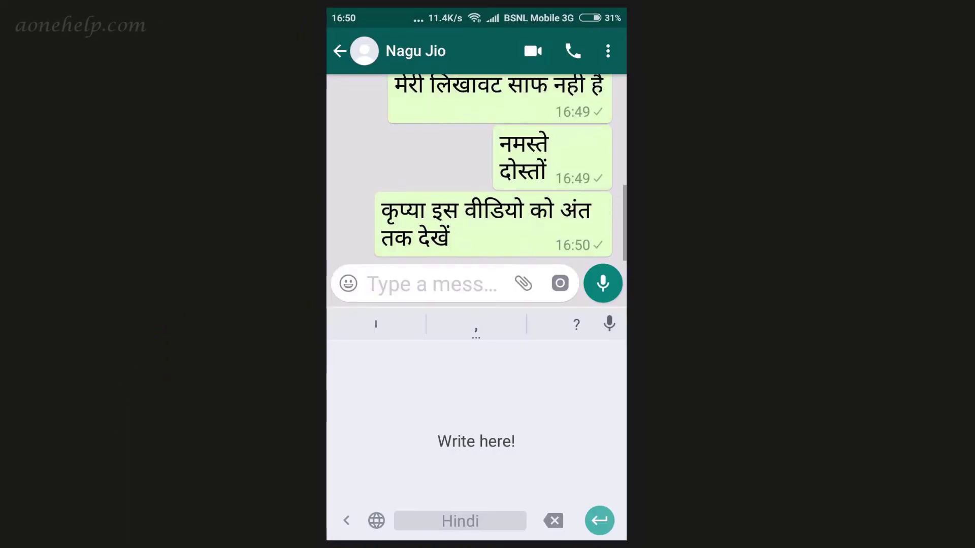
{"action": "mouse_move", "coordinate": [351, 389]}
{"action": "left_mouse_down"}
{"action": "mouse_move", "coordinate": [376, 412]}
{"action": "mouse_move", "coordinate": [351, 425]}
{"action": "left_mouse_up"}
{"action": "left_click_drag", "start_coordinate": [393, 402], "coordinate": [371, 421]}
{"action": "mouse_move", "coordinate": [393, 384]}
{"action": "left_mouse_down"}
{"action": "mouse_move", "coordinate": [403, 427]}
{"action": "mouse_move", "coordinate": [419, 424]}
{"action": "left_mouse_up"}
{"action": "mouse_move", "coordinate": [431, 385]}
{"action": "left_mouse_down"}
{"action": "mouse_move", "coordinate": [449, 400]}
{"action": "mouse_move", "coordinate": [456, 387]}
{"action": "left_mouse_up"}
{"action": "left_click_drag", "start_coordinate": [459, 380], "coordinate": [465, 425]}
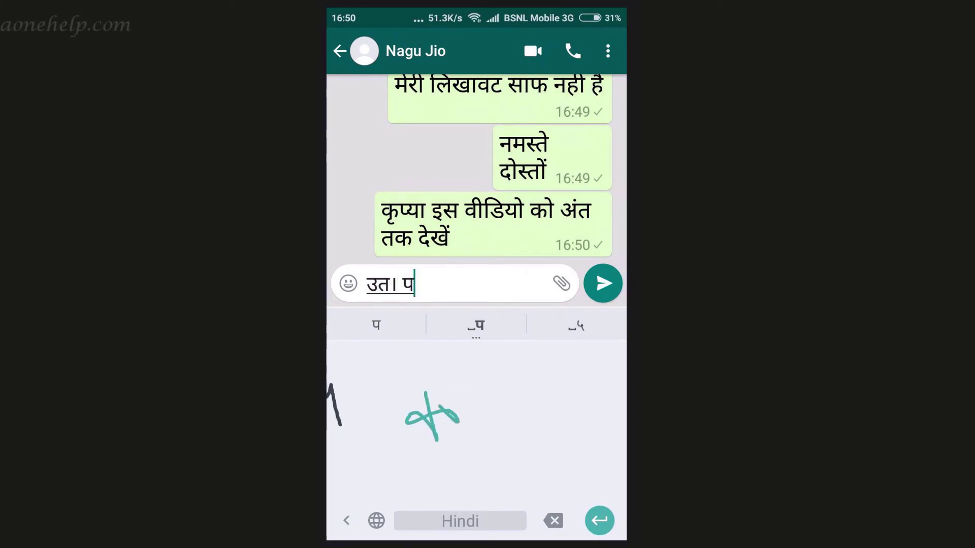
{"action": "left_click_drag", "start_coordinate": [428, 399], "coordinate": [460, 383]}
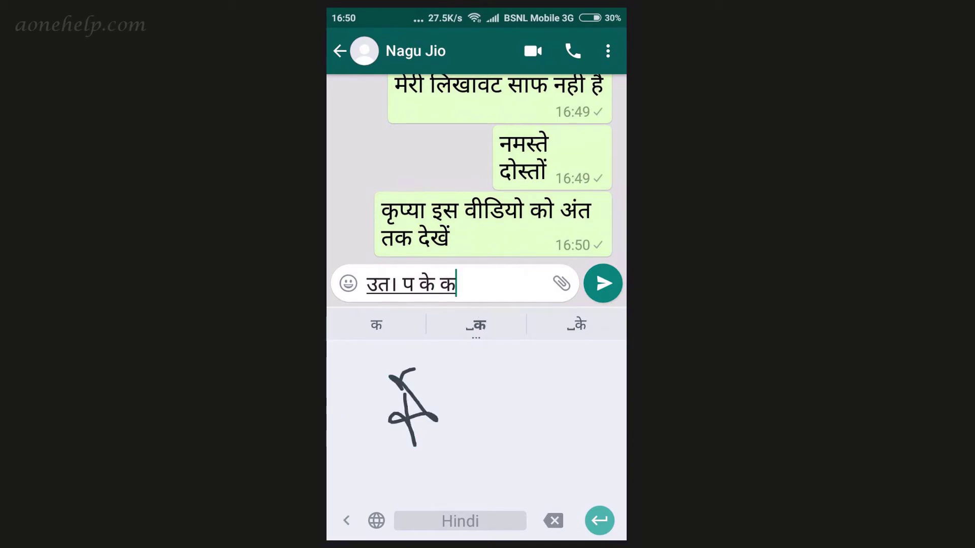
{"action": "mouse_move", "coordinate": [428, 404]}
{"action": "left_mouse_down"}
{"action": "mouse_move", "coordinate": [440, 424]}
{"action": "mouse_move", "coordinate": [469, 426]}
{"action": "left_mouse_up"}
{"action": "left_click_drag", "start_coordinate": [464, 396], "coordinate": [473, 424]}
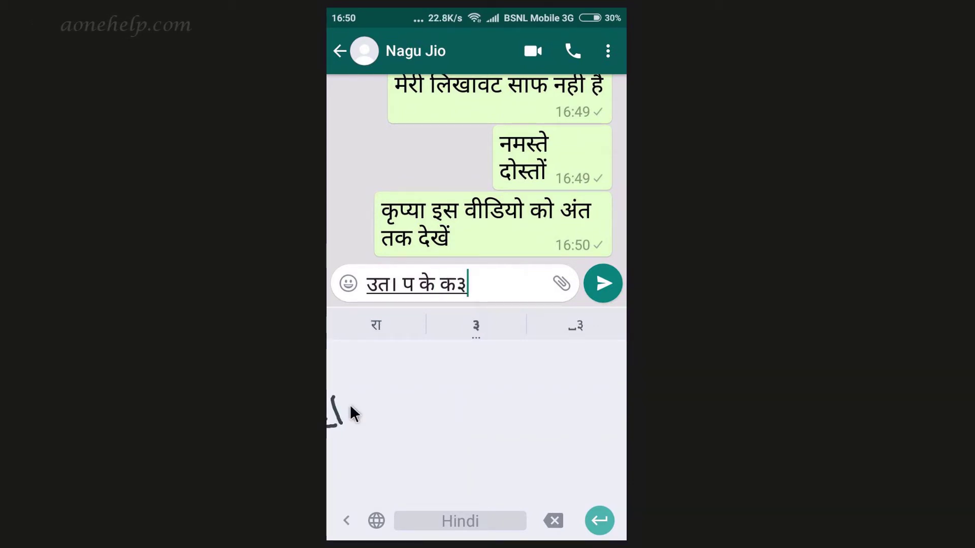
- Set the handwriting keyboard's auto selection delay to 550 ms and its theme to Material Dark
{"action": "left_click", "coordinate": [371, 517]}
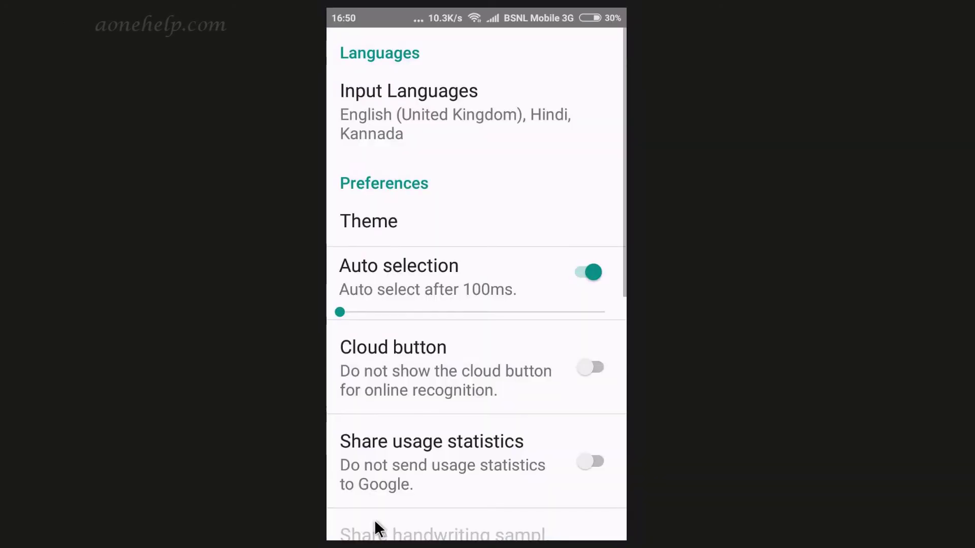
{"action": "left_click_drag", "start_coordinate": [340, 312], "coordinate": [364, 313]}
{"action": "left_click_drag", "start_coordinate": [453, 311], "coordinate": [469, 308]}
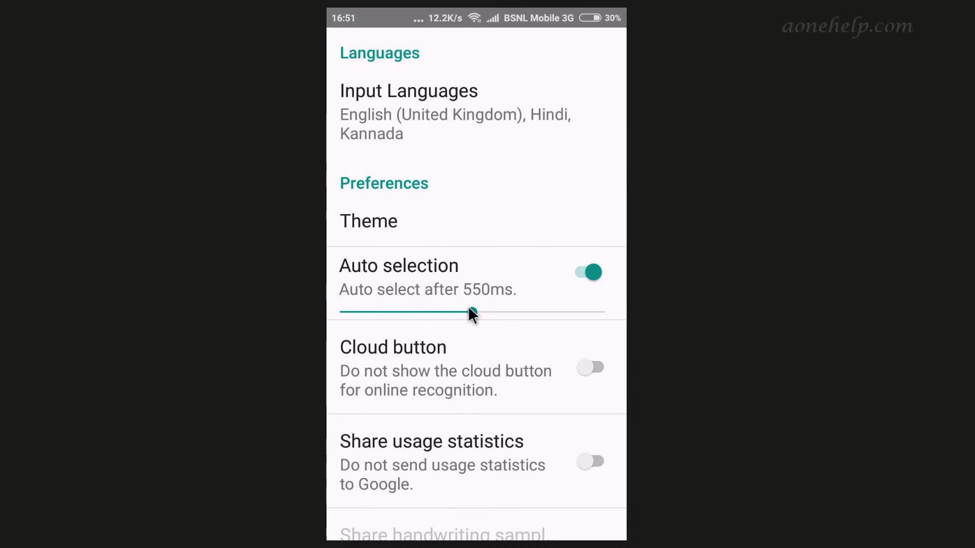
{"action": "left_click", "coordinate": [414, 220]}
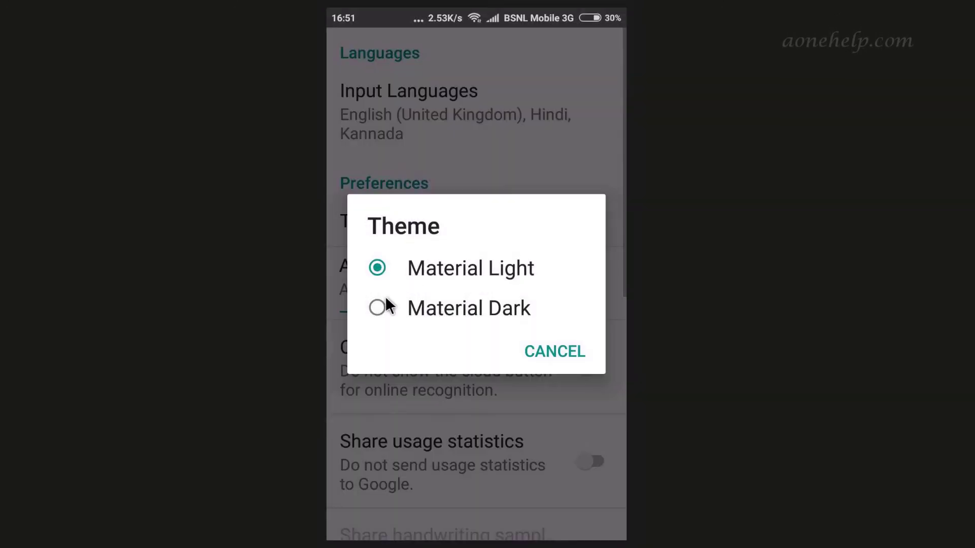
{"action": "left_click", "coordinate": [380, 306]}
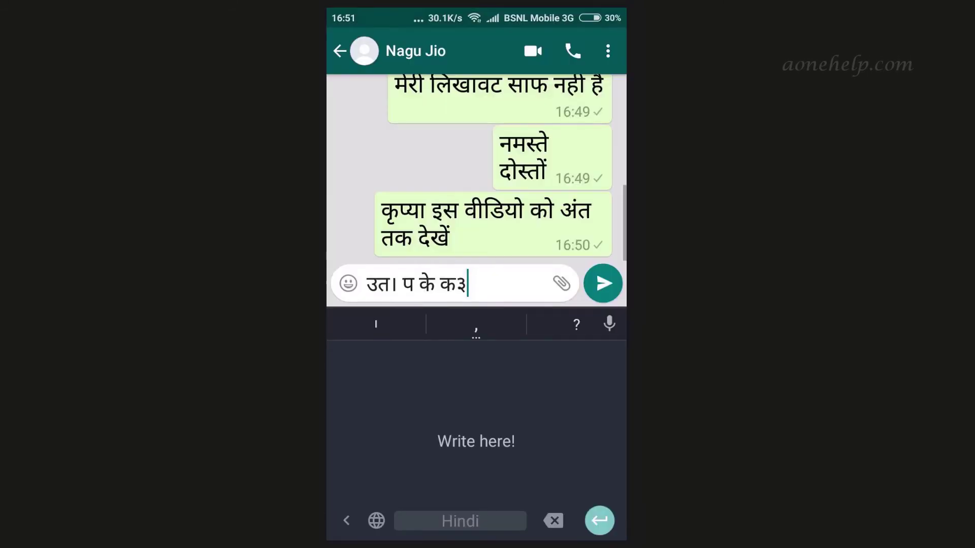
- Clear the test characters from the chat message and handwrite "नमस्ते" instead
{"action": "key", "text": "BackSpace"}
{"action": "key", "text": "BackSpace"}
{"action": "key", "text": "BackSpace"}
{"action": "key", "text": "BackSpace"}
{"action": "key", "text": "BackSpace"}
{"action": "key", "text": "BackSpace"}
{"action": "key", "text": "BackSpace"}
{"action": "key", "text": "BackSpace"}
{"action": "key", "text": "BackSpace"}
{"action": "key", "text": "BackSpace"}
{"action": "key", "text": "BackSpace"}
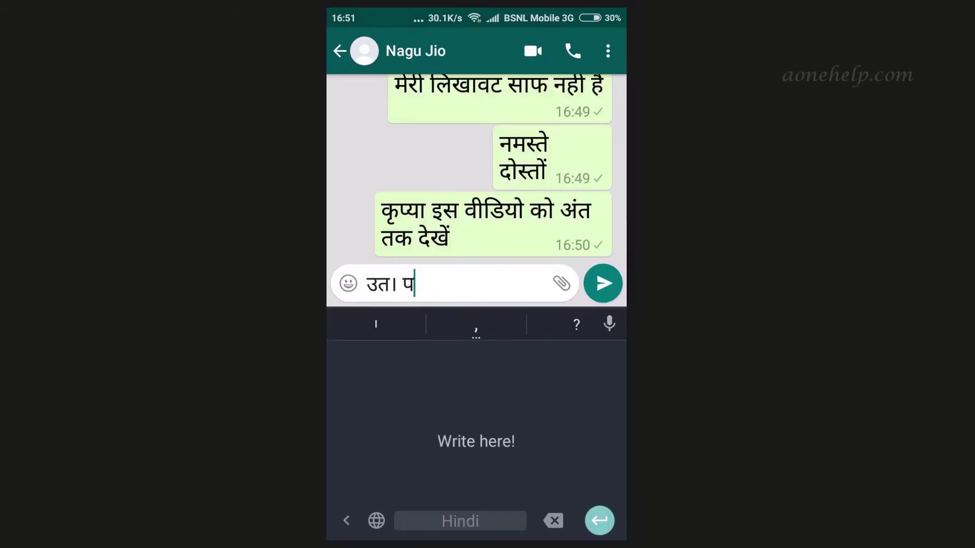
{"action": "mouse_move", "coordinate": [378, 408]}
{"action": "left_mouse_down"}
{"action": "mouse_move", "coordinate": [404, 405]}
{"action": "mouse_move", "coordinate": [411, 443]}
{"action": "left_mouse_up"}
{"action": "mouse_move", "coordinate": [423, 386]}
{"action": "left_mouse_down"}
{"action": "mouse_move", "coordinate": [434, 419]}
{"action": "mouse_move", "coordinate": [455, 437]}
{"action": "left_mouse_up"}
{"action": "left_click_drag", "start_coordinate": [466, 390], "coordinate": [485, 432]}
{"action": "left_click", "coordinate": [503, 416]}
{"action": "left_click_drag", "start_coordinate": [531, 390], "coordinate": [519, 427]}
{"action": "left_click_drag", "start_coordinate": [532, 381], "coordinate": [539, 419]}
{"action": "left_click_drag", "start_coordinate": [382, 393], "coordinate": [533, 363]}
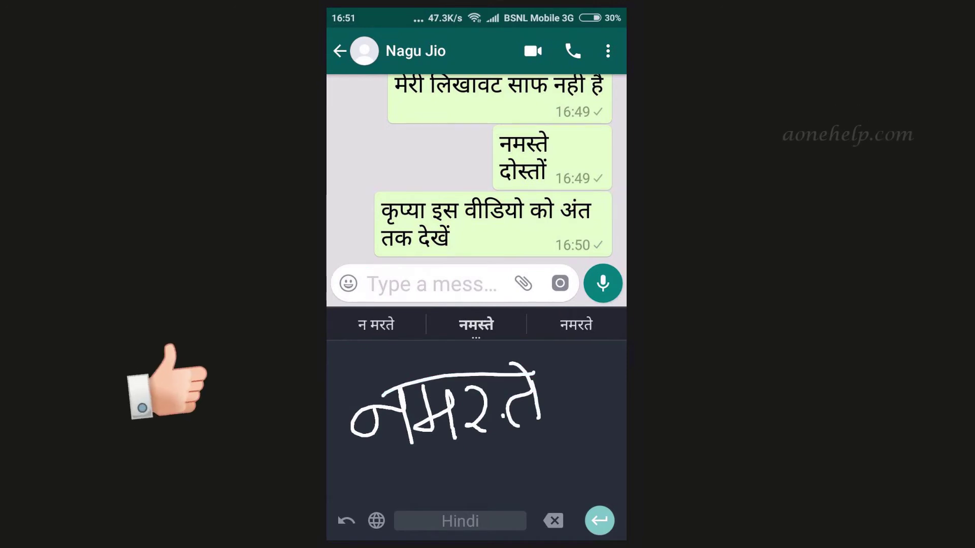
- Add the folded-hands emoji after "नमस्ते" and return to the handwriting keyboard
{"action": "left_click", "coordinate": [349, 284]}
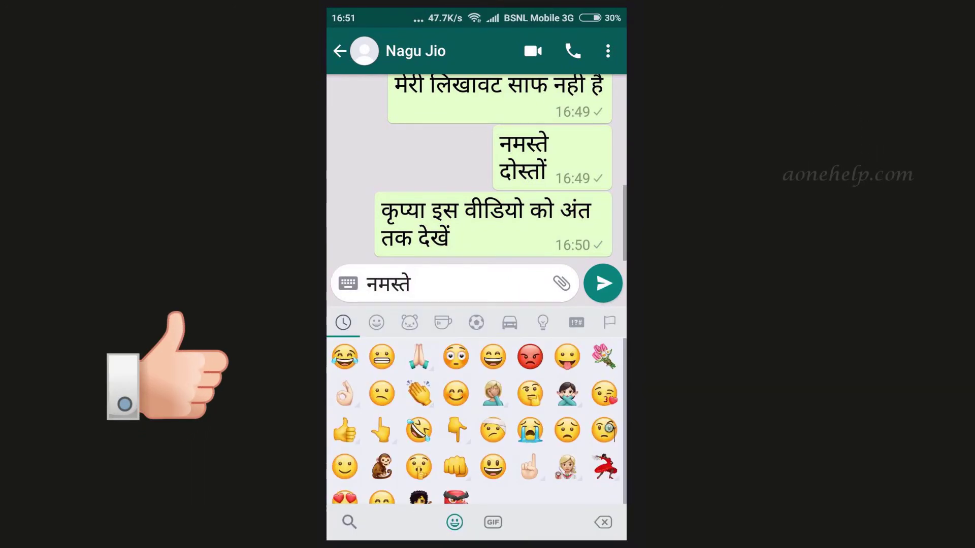
{"action": "left_click", "coordinate": [417, 355]}
{"action": "left_click", "coordinate": [452, 289]}
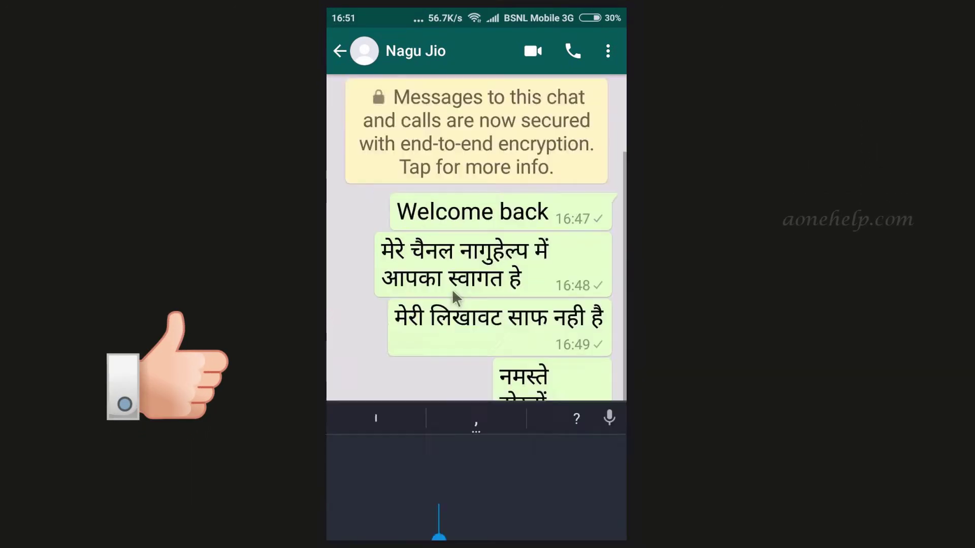
- Handwrite "दोस्तों" after "नमस्ते🙏" in the chat message and send it
{"action": "mouse_move", "coordinate": [399, 397]}
{"action": "left_mouse_down"}
{"action": "mouse_move", "coordinate": [419, 450]}
{"action": "mouse_move", "coordinate": [430, 389]}
{"action": "left_mouse_up"}
{"action": "left_click_drag", "start_coordinate": [427, 398], "coordinate": [436, 430]}
{"action": "mouse_move", "coordinate": [397, 370]}
{"action": "left_mouse_down"}
{"action": "mouse_move", "coordinate": [458, 428]}
{"action": "mouse_move", "coordinate": [492, 425]}
{"action": "left_mouse_up"}
{"action": "mouse_move", "coordinate": [495, 386]}
{"action": "left_mouse_down"}
{"action": "mouse_move", "coordinate": [502, 422]}
{"action": "mouse_move", "coordinate": [515, 409]}
{"action": "left_mouse_up"}
{"action": "left_click_drag", "start_coordinate": [410, 385], "coordinate": [487, 378]}
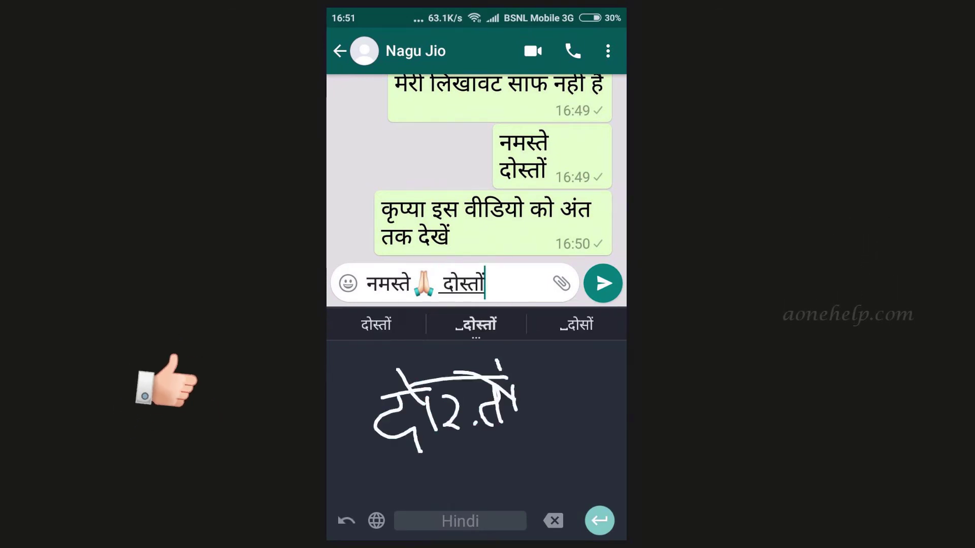
{"action": "left_click", "coordinate": [603, 283]}
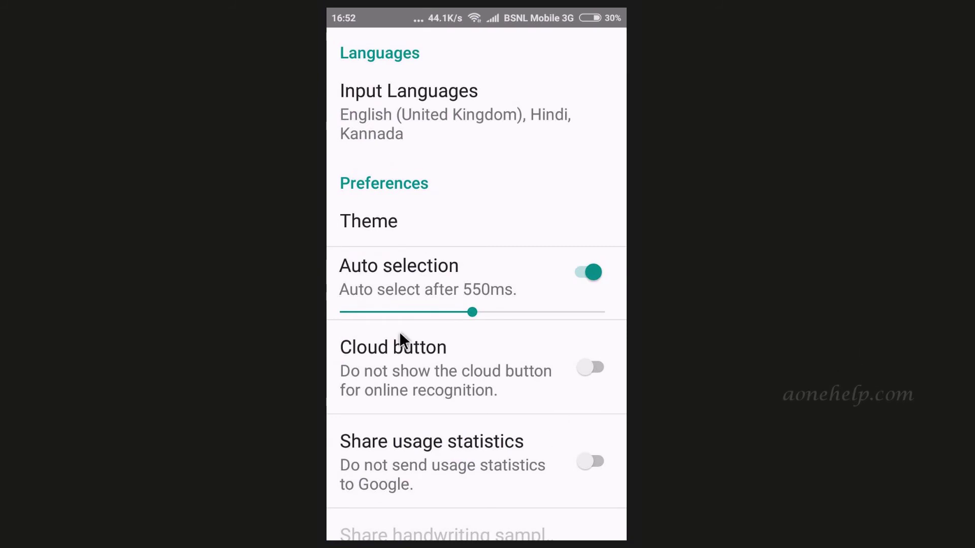
- Try the handwriting keyboard's Cloud button for online recognition, decline its data notice and turn the button off again
{"action": "left_click", "coordinate": [585, 350]}
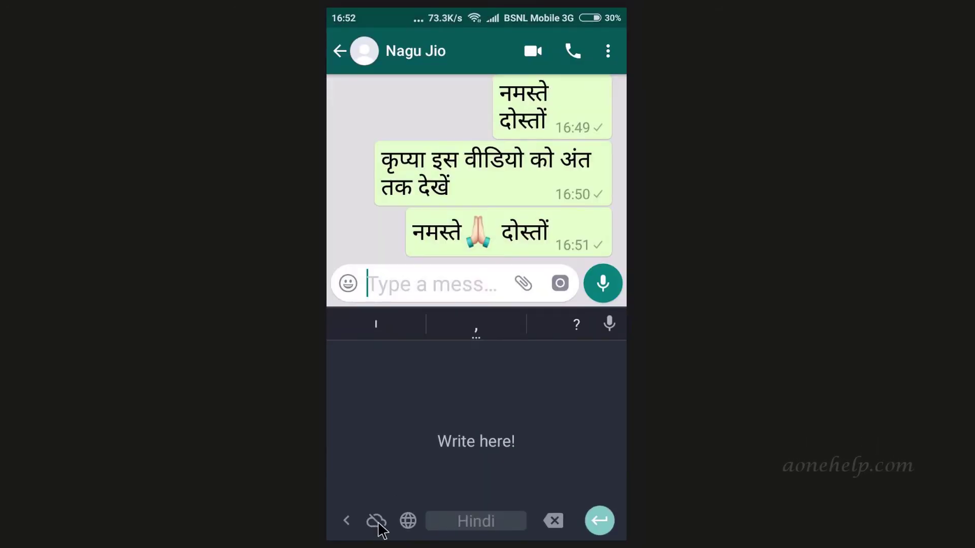
{"action": "left_click", "coordinate": [376, 521]}
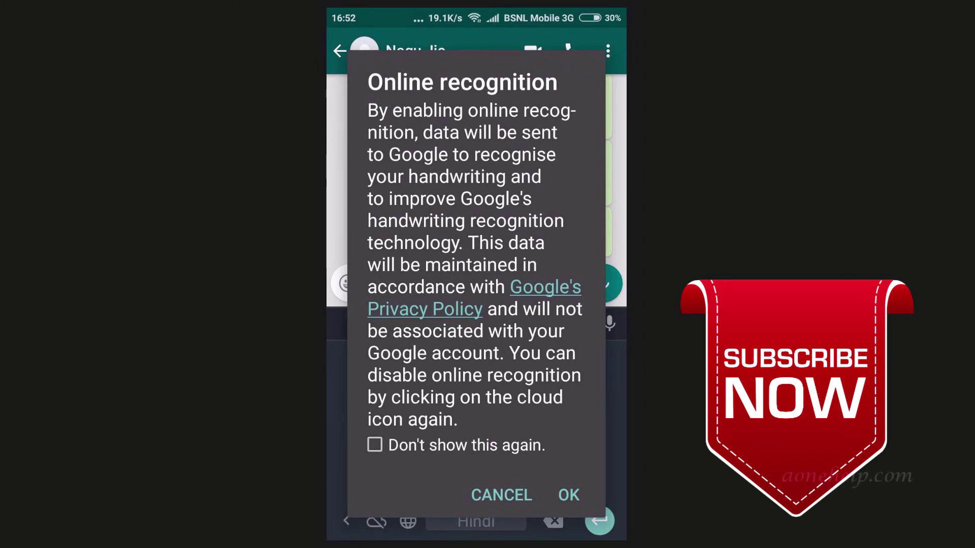
{"action": "left_click", "coordinate": [487, 496]}
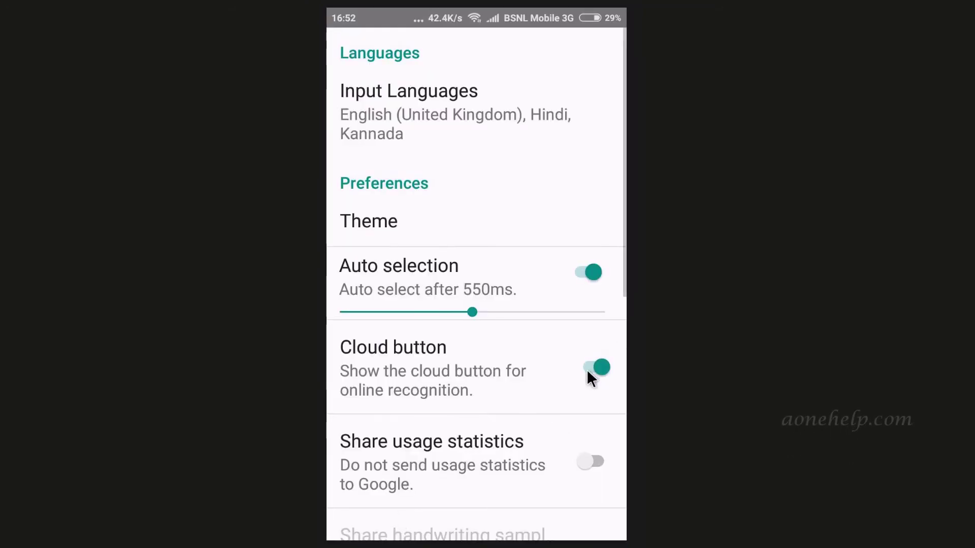
{"action": "left_click", "coordinate": [587, 373]}
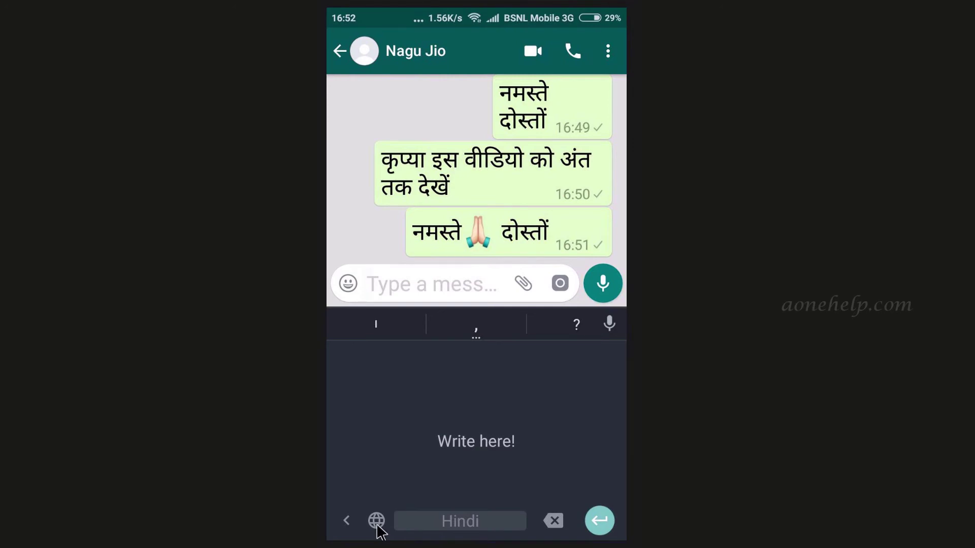
- Cycle the handwriting language through English (United Kingdom) and Kannada back to Hindi
{"action": "left_click", "coordinate": [377, 523]}
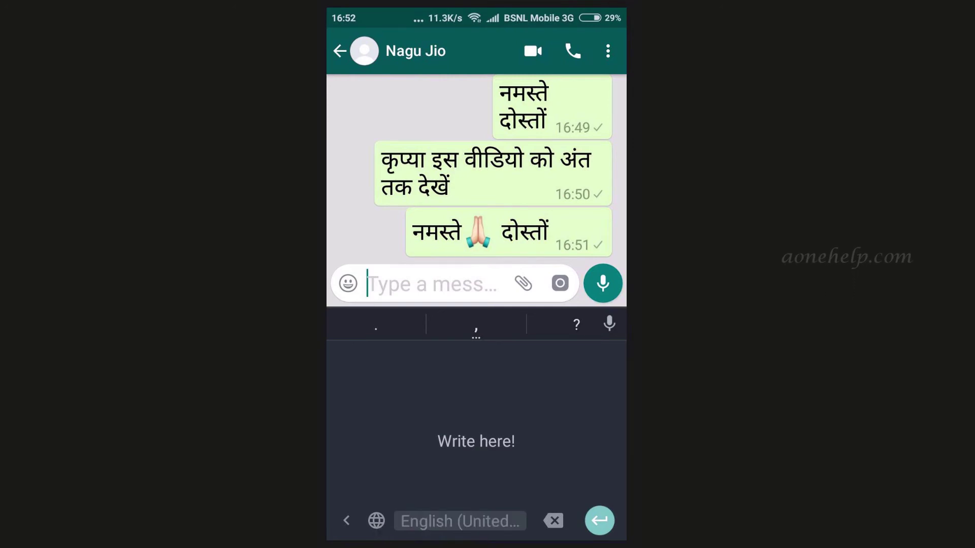
{"action": "left_click", "coordinate": [376, 520]}
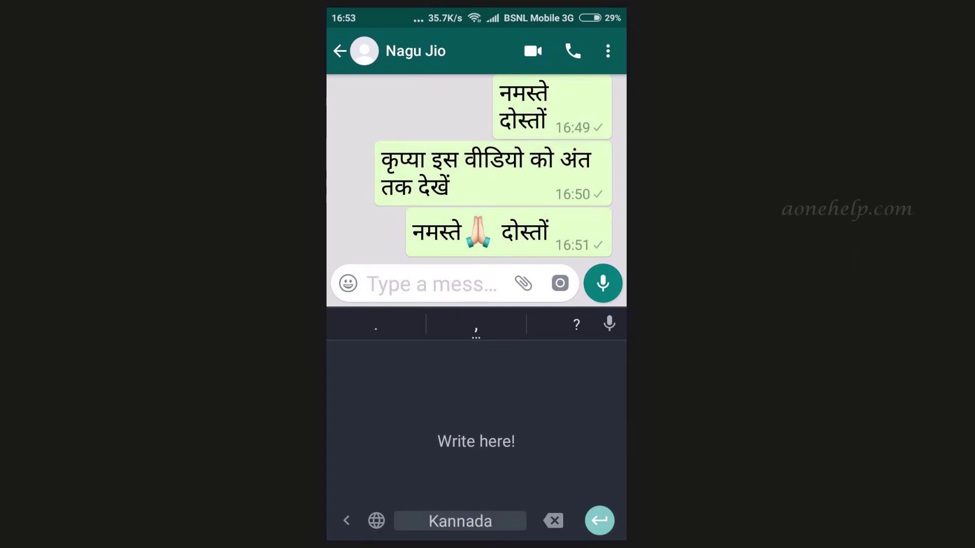
{"action": "left_click", "coordinate": [376, 522]}
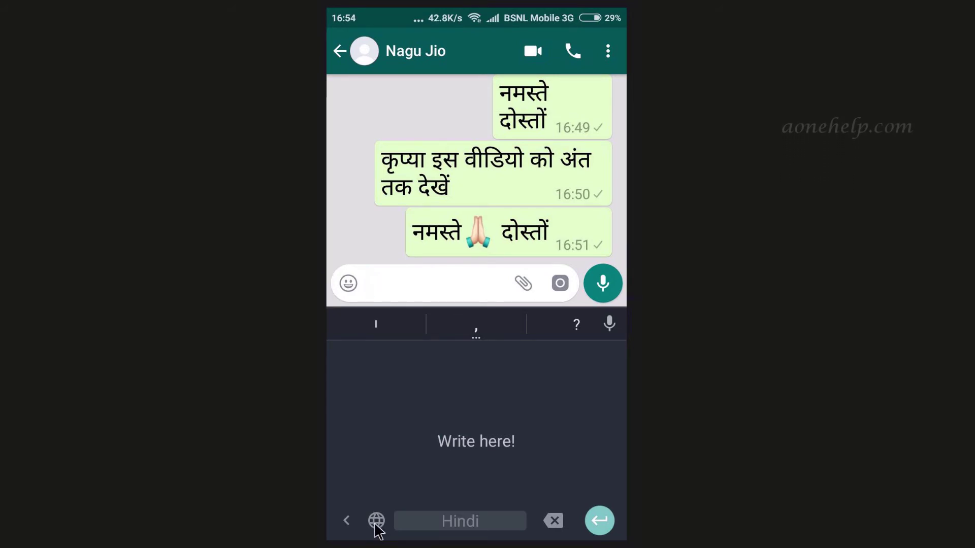
- Switch the handwriting language to English (United Kingdom) and handwrite "DID you" in the chat message
{"action": "left_click", "coordinate": [376, 521]}
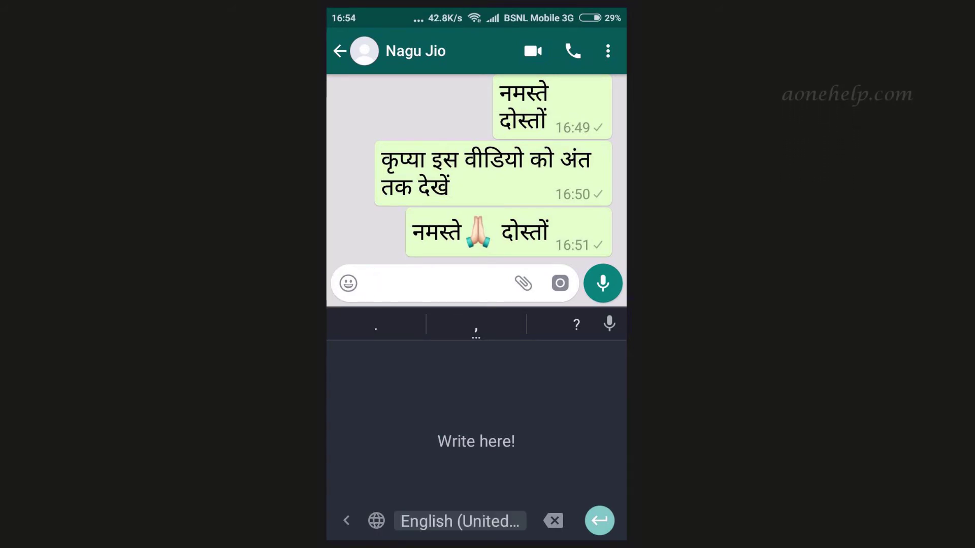
{"action": "left_click_drag", "start_coordinate": [351, 371], "coordinate": [347, 426]}
{"action": "left_click_drag", "start_coordinate": [337, 375], "coordinate": [349, 422]}
{"action": "left_click_drag", "start_coordinate": [385, 374], "coordinate": [386, 415]}
{"action": "left_click_drag", "start_coordinate": [372, 379], "coordinate": [398, 371]}
{"action": "left_click_drag", "start_coordinate": [371, 426], "coordinate": [390, 416]}
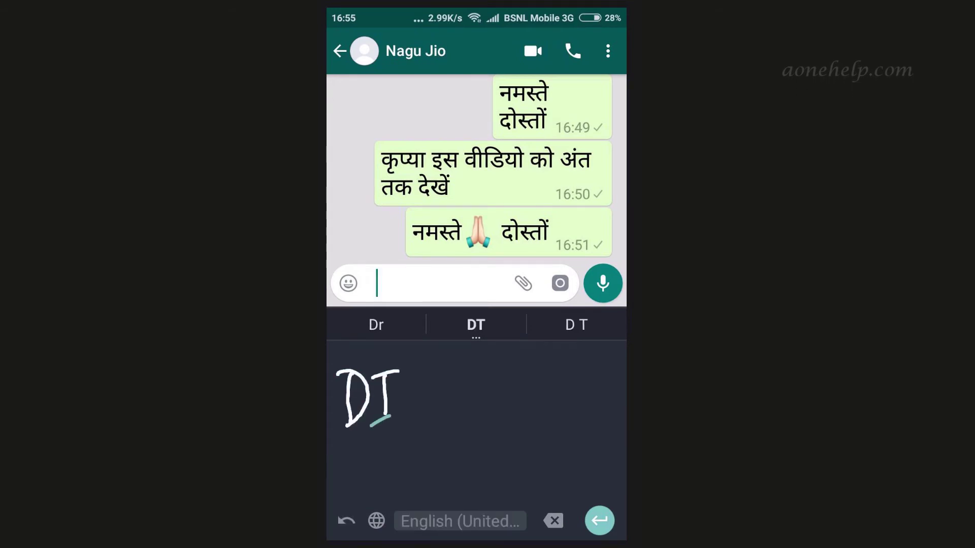
{"action": "left_click_drag", "start_coordinate": [411, 370], "coordinate": [411, 418]}
{"action": "mouse_move", "coordinate": [402, 378]}
{"action": "left_mouse_down"}
{"action": "mouse_move", "coordinate": [430, 390]}
{"action": "mouse_move", "coordinate": [404, 420]}
{"action": "left_mouse_up"}
{"action": "left_click_drag", "start_coordinate": [386, 381], "coordinate": [468, 392]}
- Complete the message by handwriting "LIKE my VIDEO?" after "DID you" and send it
{"action": "left_click_drag", "start_coordinate": [380, 373], "coordinate": [399, 427]}
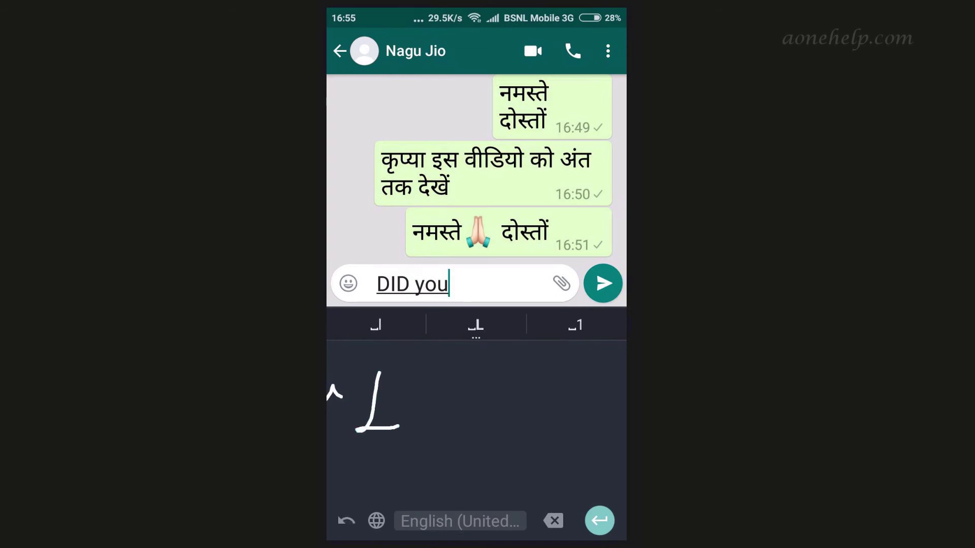
{"action": "left_click_drag", "start_coordinate": [480, 380], "coordinate": [503, 414]}
{"action": "mouse_move", "coordinate": [475, 399]}
{"action": "left_mouse_down"}
{"action": "mouse_move", "coordinate": [488, 397]}
{"action": "mouse_move", "coordinate": [491, 372]}
{"action": "left_mouse_up"}
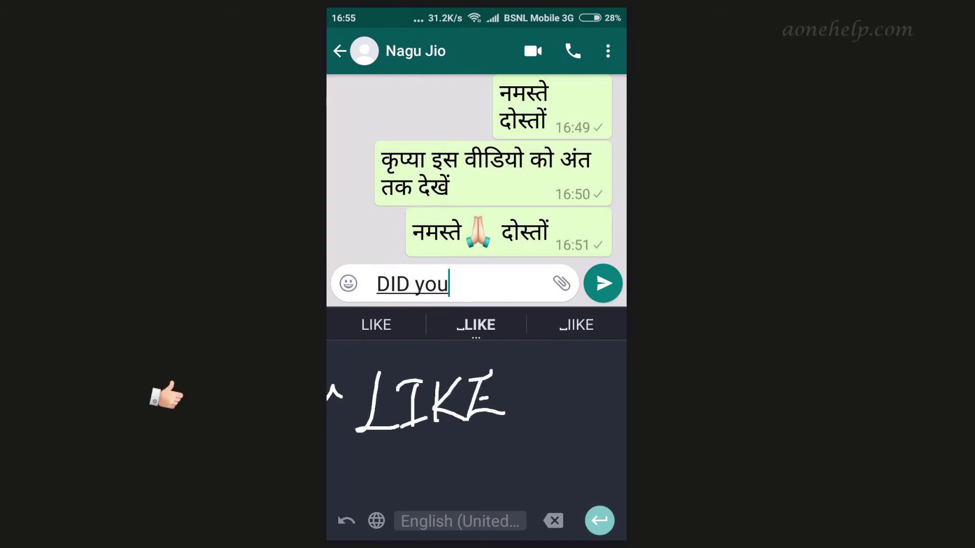
{"action": "left_click_drag", "start_coordinate": [382, 380], "coordinate": [383, 402]}
{"action": "left_click_drag", "start_coordinate": [378, 387], "coordinate": [441, 428]}
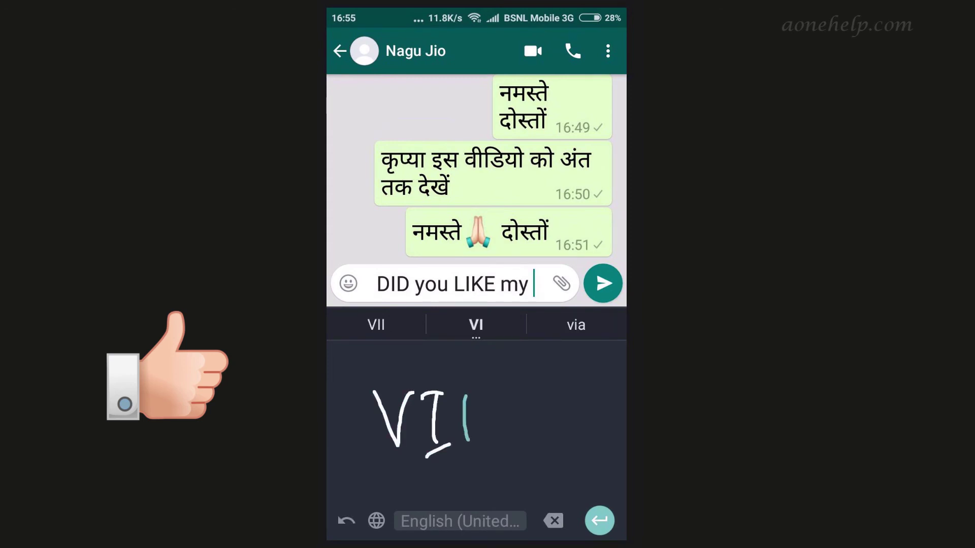
{"action": "left_click_drag", "start_coordinate": [459, 382], "coordinate": [471, 446]}
{"action": "left_click_drag", "start_coordinate": [498, 399], "coordinate": [527, 432]}
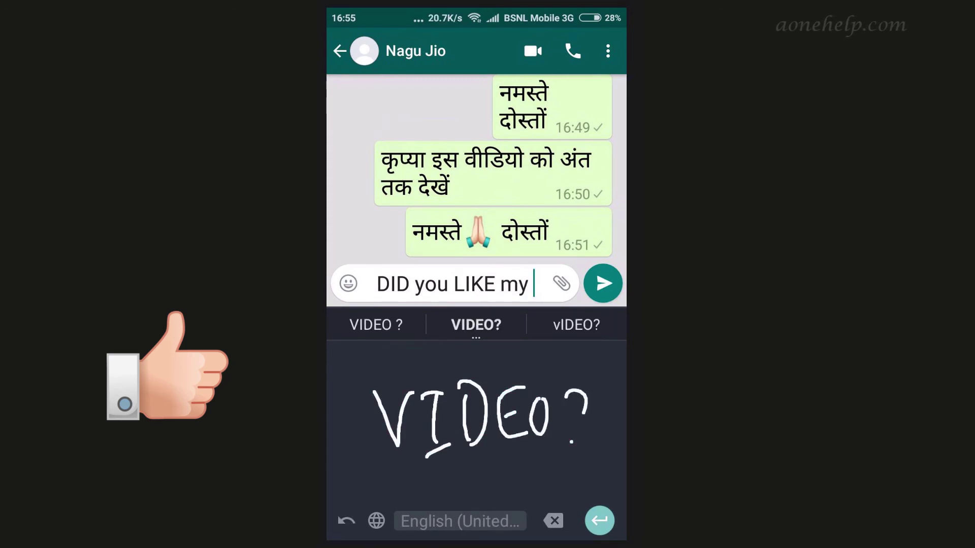
{"action": "left_click", "coordinate": [603, 283]}
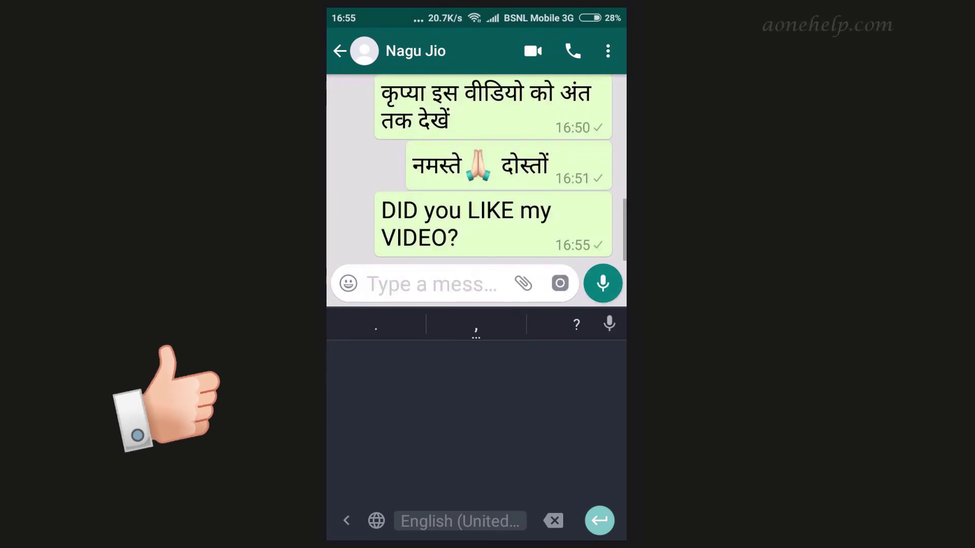
- Handwrite the digits "0" and "1" in a new message, choosing the numeric suggestion for each
{"action": "mouse_move", "coordinate": [397, 392]}
{"action": "left_mouse_down"}
{"action": "mouse_move", "coordinate": [402, 435]}
{"action": "mouse_move", "coordinate": [394, 388]}
{"action": "left_mouse_up"}
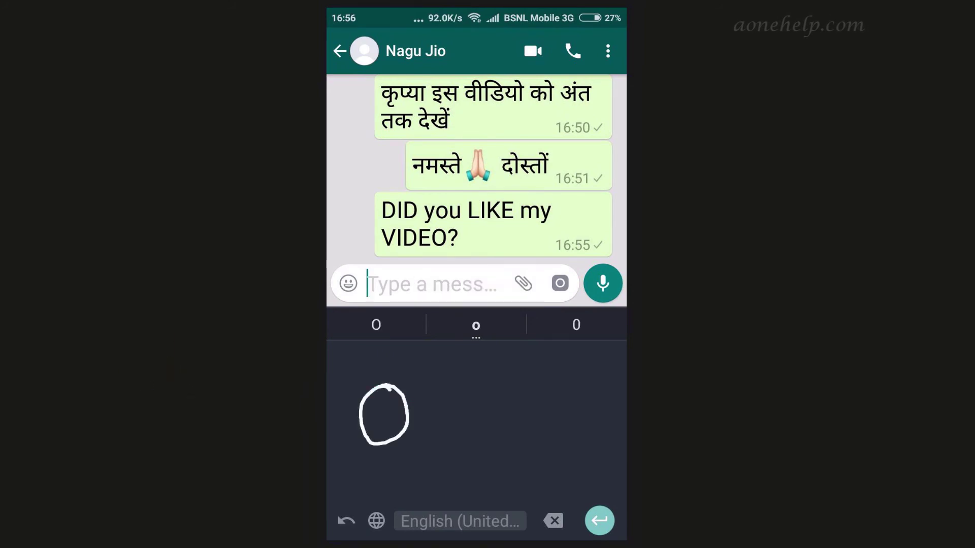
{"action": "left_click", "coordinate": [562, 326]}
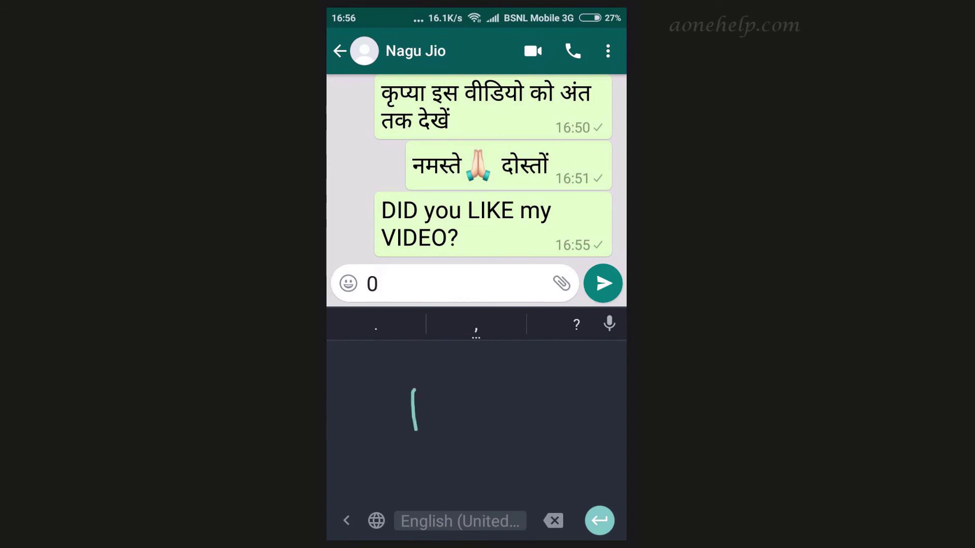
{"action": "left_click_drag", "start_coordinate": [416, 430], "coordinate": [421, 457]}
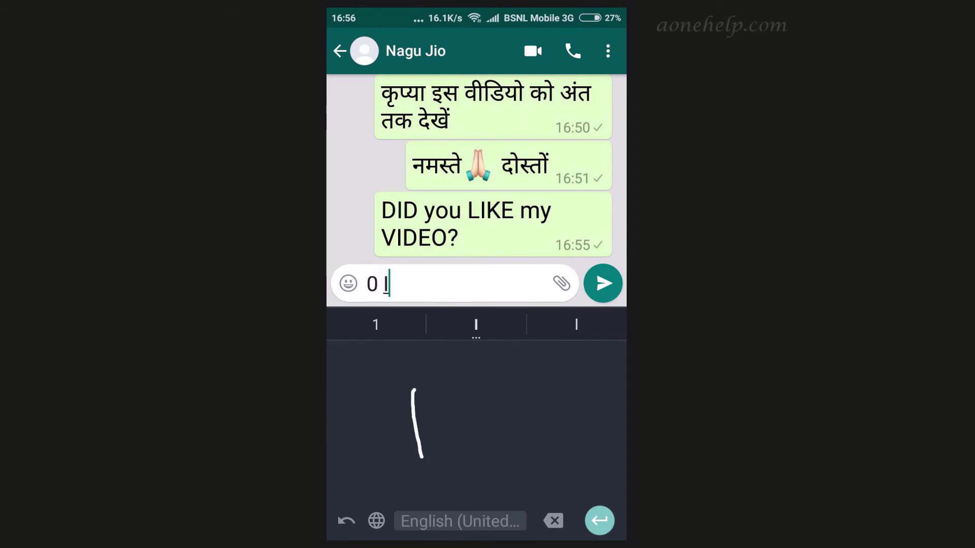
{"action": "left_click", "coordinate": [377, 325]}
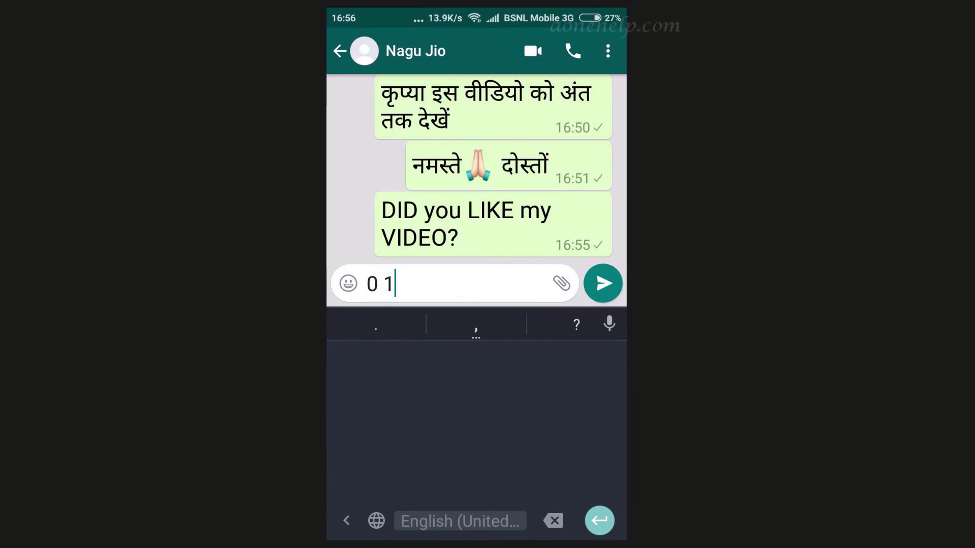
- Continue the number test by handwriting "231 I 231" and a further vertical stroke after "0 1" in the message
{"action": "mouse_move", "coordinate": [374, 396]}
{"action": "left_mouse_down"}
{"action": "mouse_move", "coordinate": [388, 423]}
{"action": "mouse_move", "coordinate": [420, 441]}
{"action": "left_mouse_up"}
{"action": "mouse_move", "coordinate": [421, 389]}
{"action": "left_mouse_down"}
{"action": "mouse_move", "coordinate": [435, 402]}
{"action": "mouse_move", "coordinate": [418, 439]}
{"action": "left_mouse_up"}
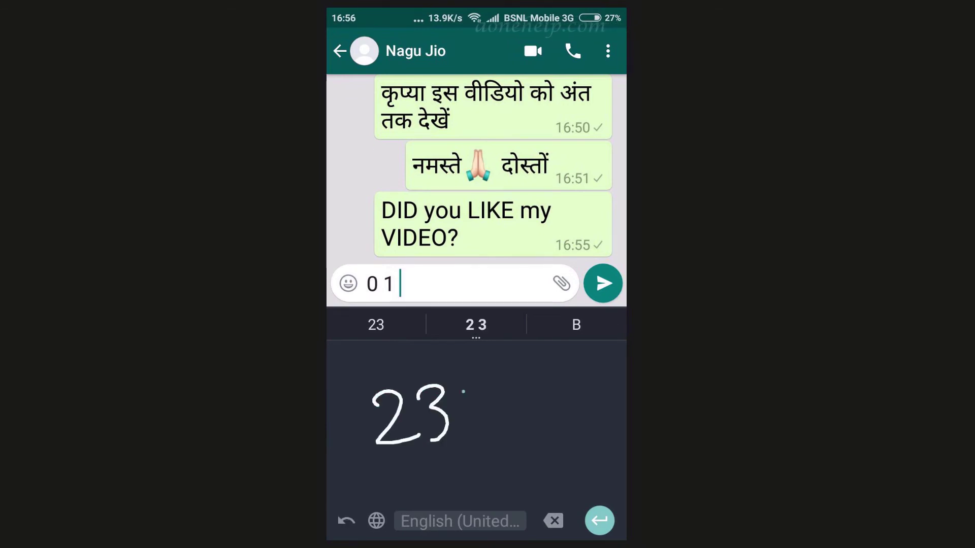
{"action": "left_click_drag", "start_coordinate": [463, 391], "coordinate": [460, 436]}
{"action": "left_click_drag", "start_coordinate": [429, 392], "coordinate": [429, 451]}
{"action": "left_click_drag", "start_coordinate": [388, 406], "coordinate": [422, 442]}
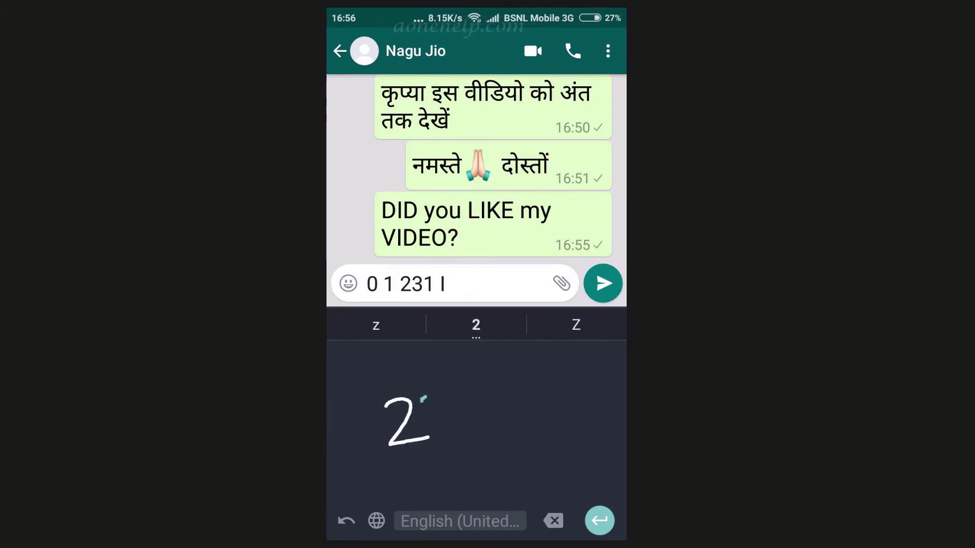
{"action": "left_click_drag", "start_coordinate": [426, 400], "coordinate": [446, 446]}
{"action": "left_click_drag", "start_coordinate": [467, 392], "coordinate": [470, 450]}
{"action": "left_click_drag", "start_coordinate": [406, 393], "coordinate": [413, 449]}
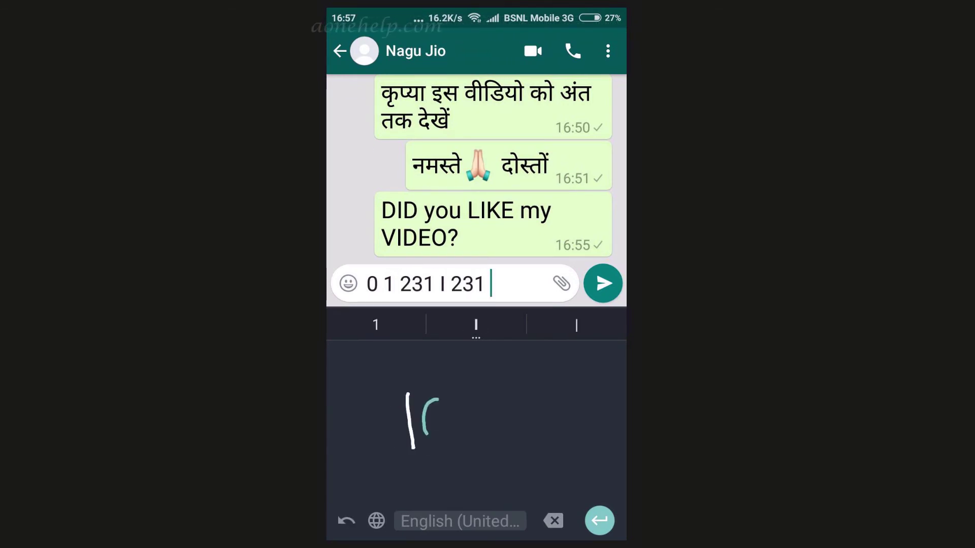
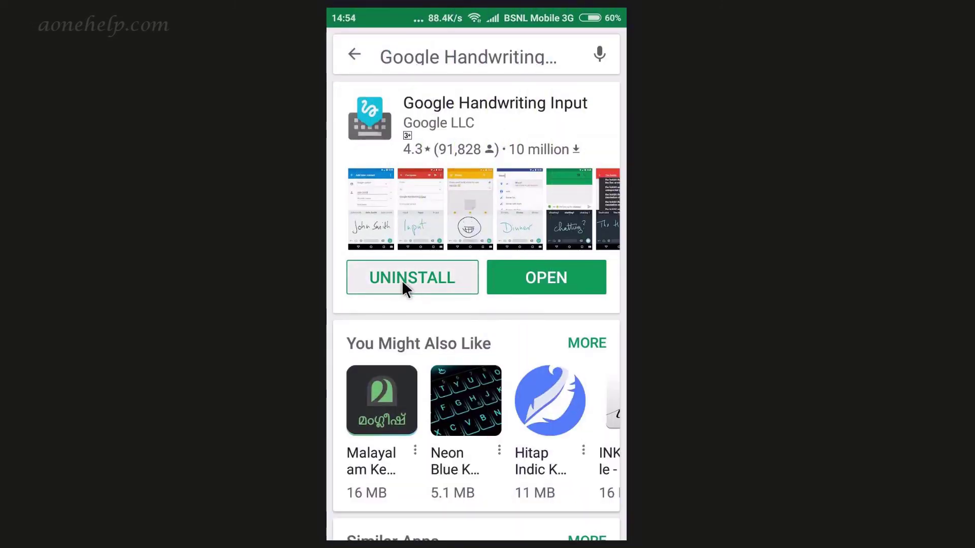
- In the Play Store, uninstall Google Handwriting Input
{"action": "left_click", "coordinate": [401, 280]}
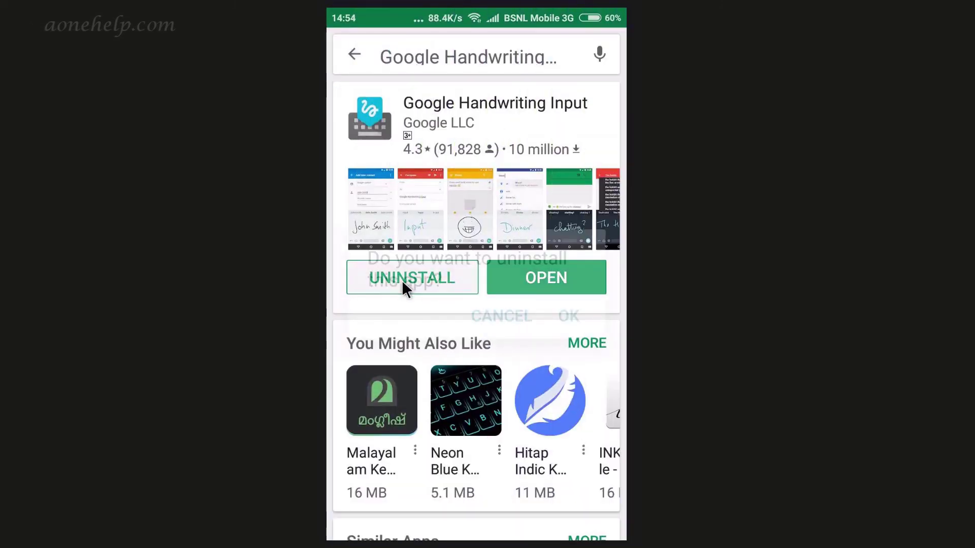
{"action": "left_click", "coordinate": [563, 320]}
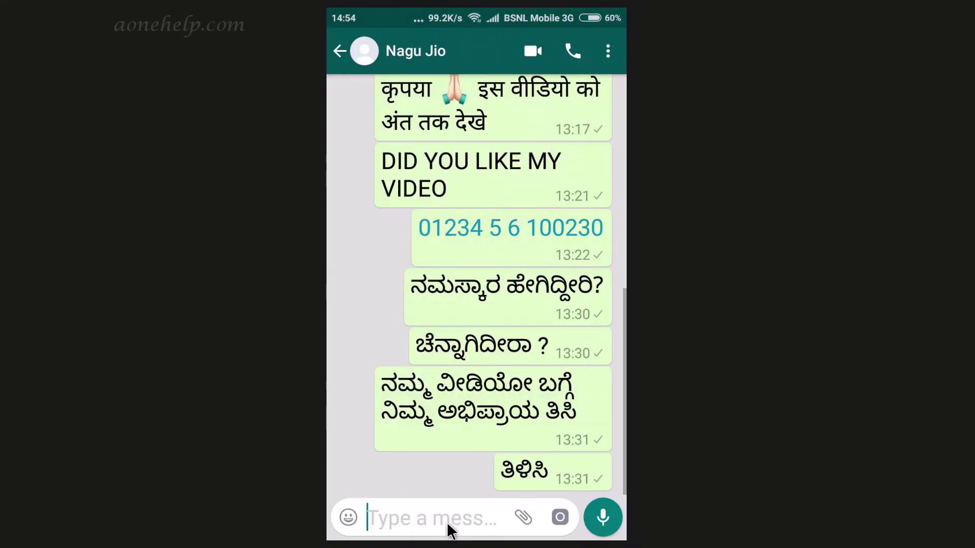
- From the WhatsApp chat, open the keyboard's language settings and add the Handwriting layout to English (India)
{"action": "left_click", "coordinate": [446, 528]}
{"action": "left_click", "coordinate": [455, 527]}
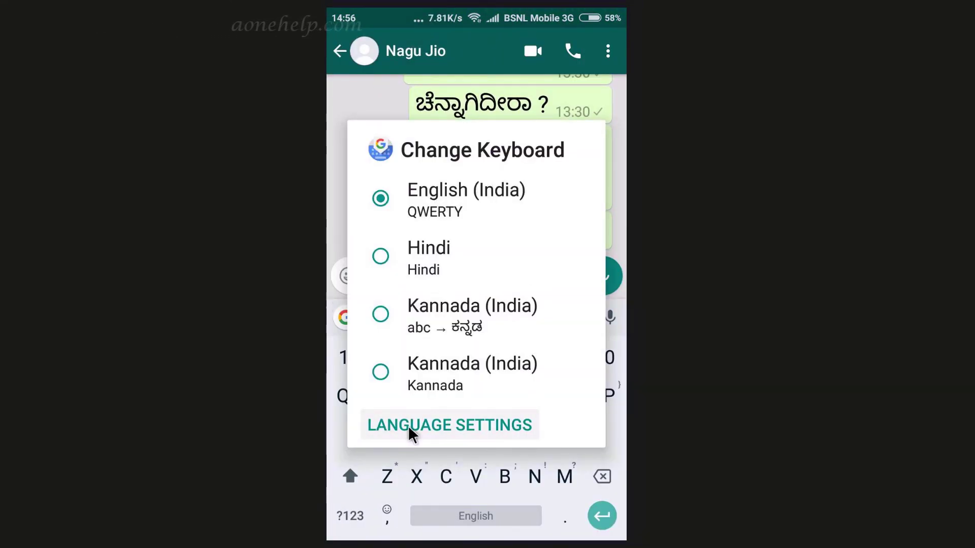
{"action": "left_click", "coordinate": [408, 425]}
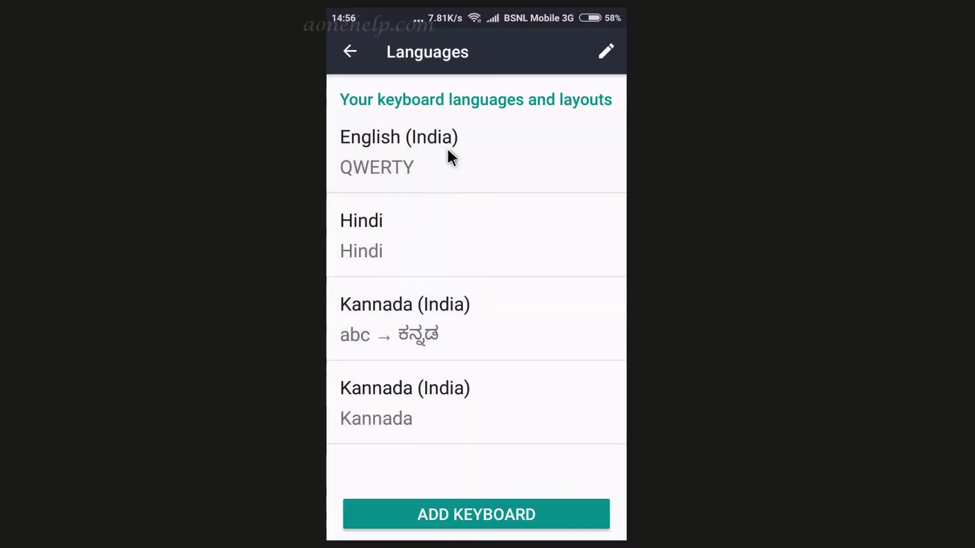
{"action": "left_click", "coordinate": [447, 150]}
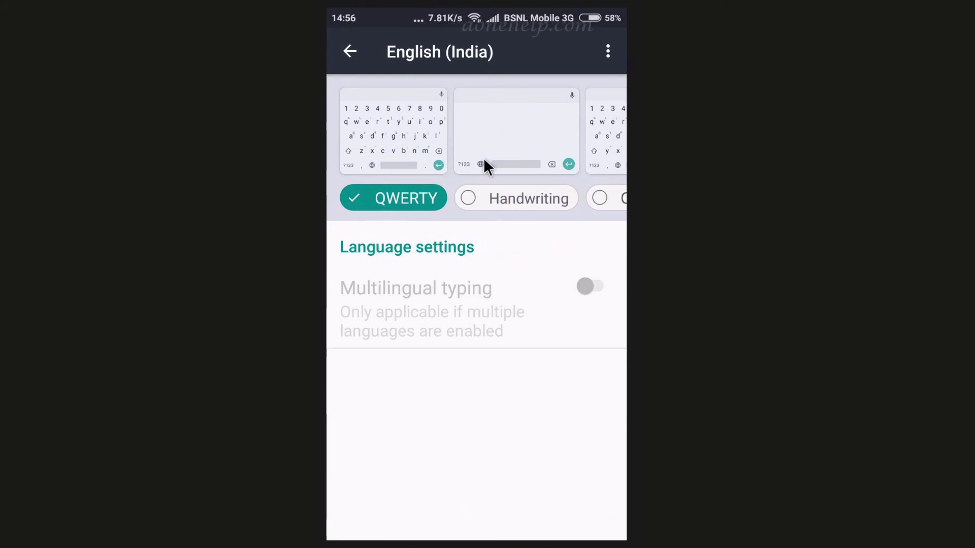
{"action": "left_click", "coordinate": [468, 197]}
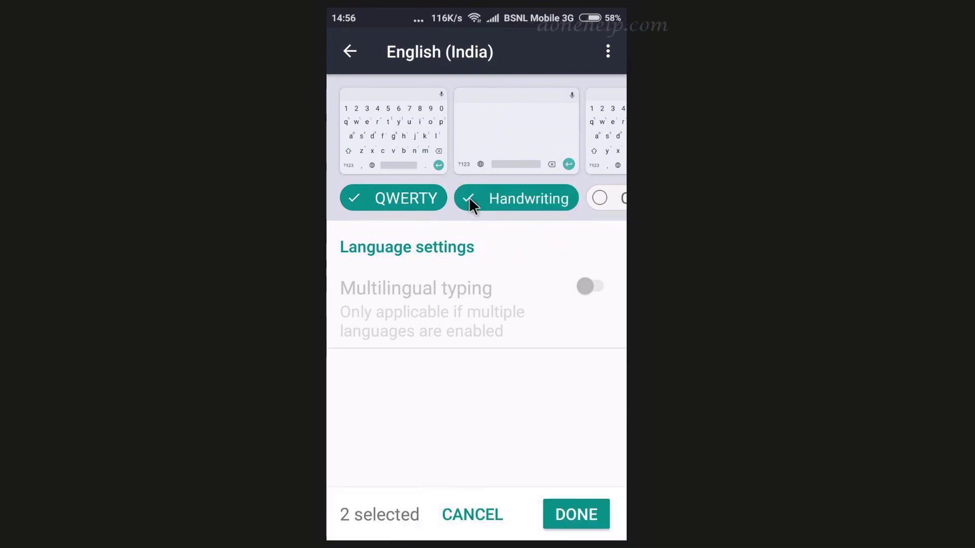
{"action": "left_click", "coordinate": [573, 516]}
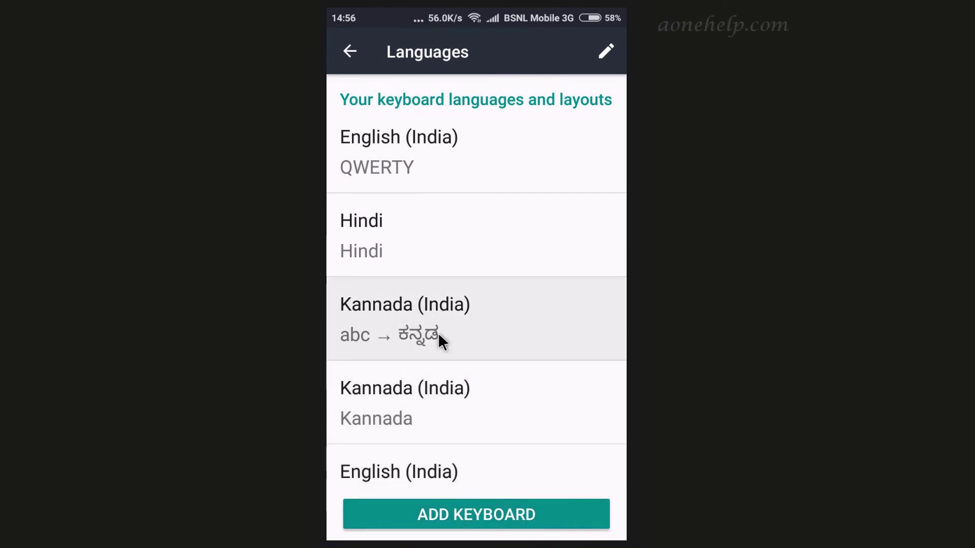
- Add the Handwriting layout to the Kannada (India) keyboard language
{"action": "left_click", "coordinate": [437, 333]}
{"action": "left_click", "coordinate": [584, 200]}
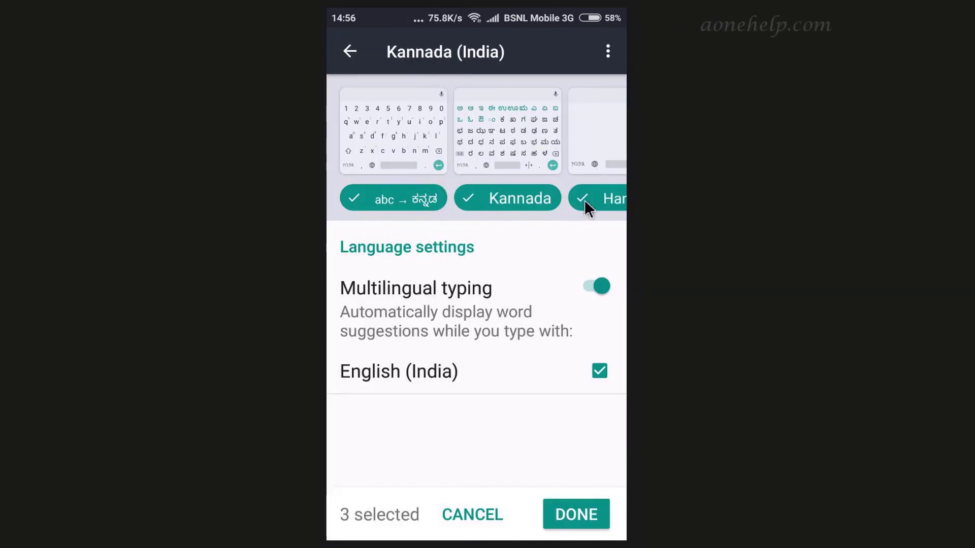
{"action": "left_click", "coordinate": [565, 516]}
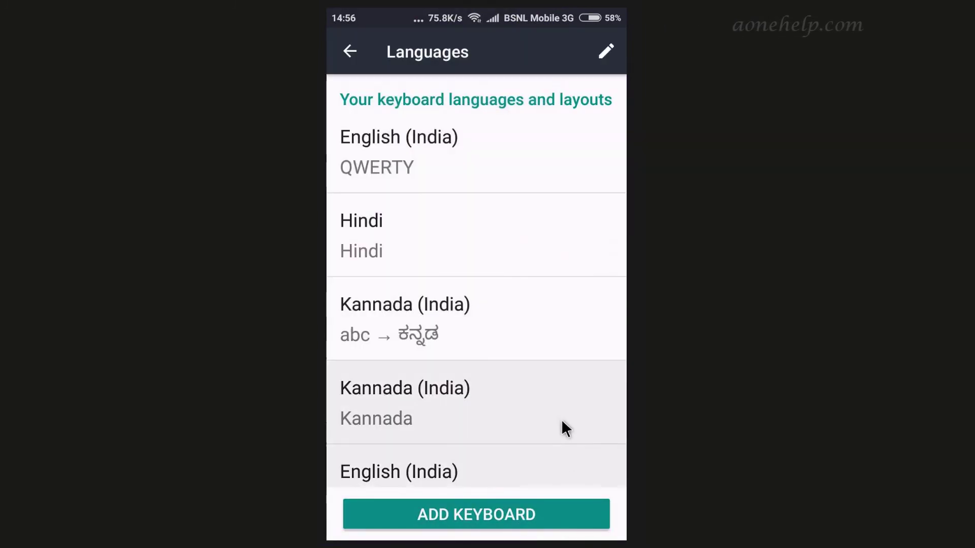
- Add the Handwriting layout to the Hindi keyboard language
{"action": "left_click", "coordinate": [447, 237]}
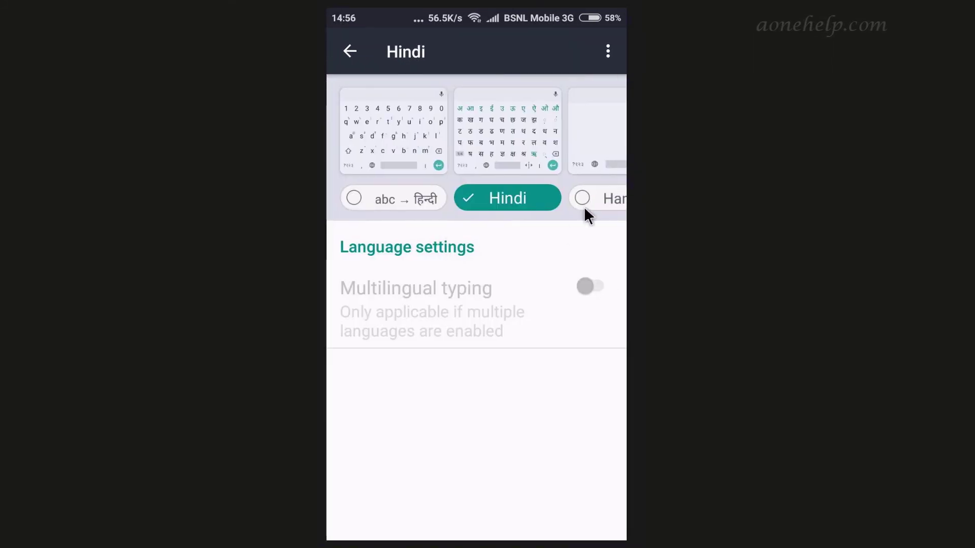
{"action": "left_click", "coordinate": [586, 197]}
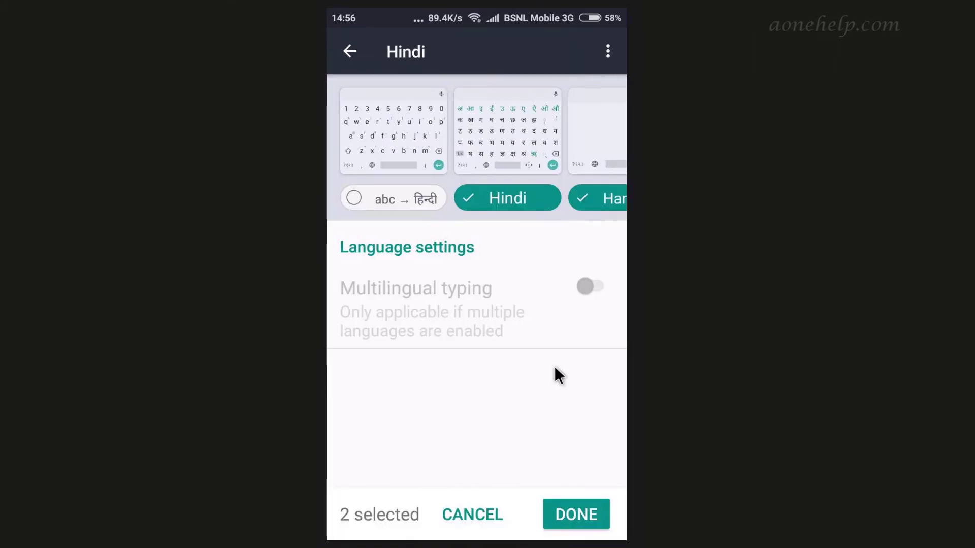
{"action": "left_click", "coordinate": [571, 515]}
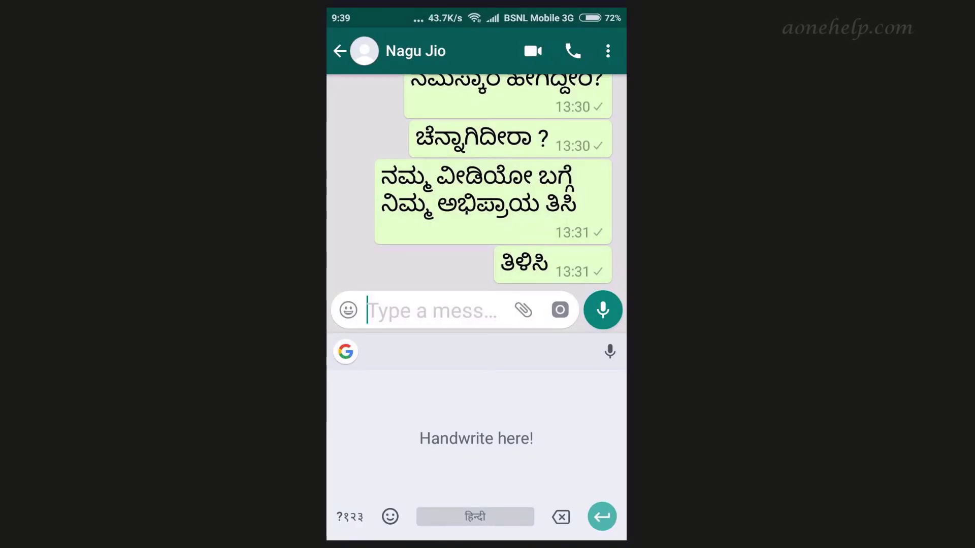
- Handwrite "चलिये अगली" in the WhatsApp chat message using the Hindi handwriting keyboard
{"action": "mouse_move", "coordinate": [346, 420]}
{"action": "left_mouse_down"}
{"action": "mouse_move", "coordinate": [384, 424]}
{"action": "mouse_move", "coordinate": [388, 451]}
{"action": "left_mouse_up"}
{"action": "mouse_move", "coordinate": [423, 432]}
{"action": "left_mouse_down"}
{"action": "mouse_move", "coordinate": [441, 437]}
{"action": "mouse_move", "coordinate": [457, 406]}
{"action": "mouse_move", "coordinate": [502, 435]}
{"action": "left_mouse_up"}
{"action": "left_click_drag", "start_coordinate": [469, 378], "coordinate": [481, 400]}
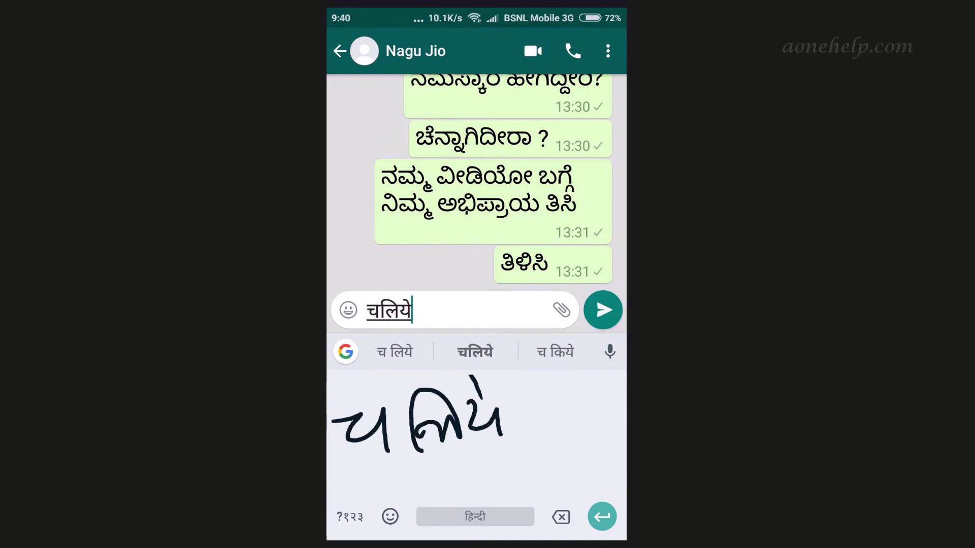
{"action": "left_click_drag", "start_coordinate": [413, 408], "coordinate": [506, 404]}
{"action": "mouse_move", "coordinate": [377, 409]}
{"action": "left_mouse_down"}
{"action": "mouse_move", "coordinate": [393, 406]}
{"action": "mouse_move", "coordinate": [384, 450]}
{"action": "left_mouse_up"}
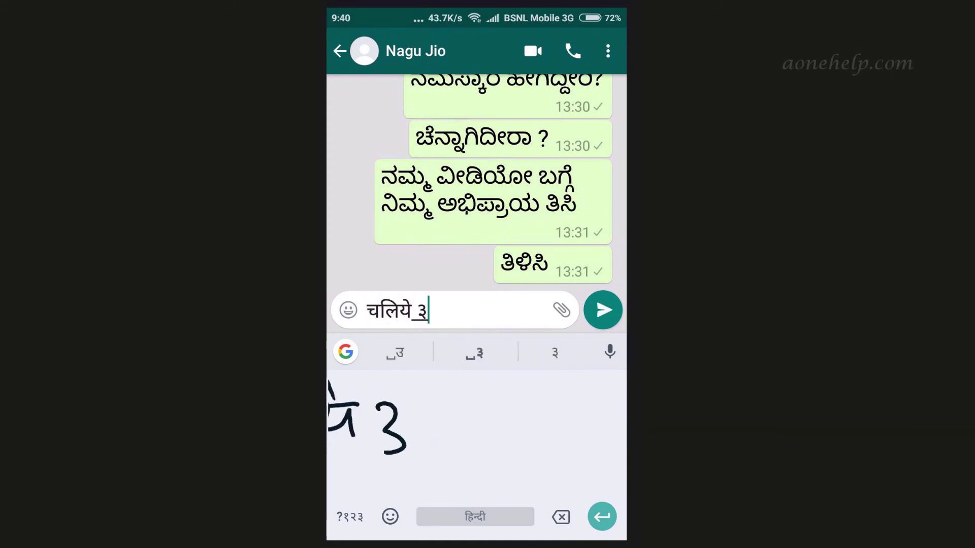
{"action": "left_click_drag", "start_coordinate": [435, 416], "coordinate": [459, 452]}
{"action": "mouse_move", "coordinate": [469, 412]}
{"action": "left_mouse_down"}
{"action": "mouse_move", "coordinate": [470, 454]}
{"action": "mouse_move", "coordinate": [523, 447]}
{"action": "mouse_move", "coordinate": [539, 457]}
{"action": "left_mouse_up"}
- Continue the Hindi message by handwriting "वीडियो मे" after "चलिये अगली"
{"action": "left_click_drag", "start_coordinate": [405, 409], "coordinate": [407, 460]}
{"action": "mouse_move", "coordinate": [401, 434]}
{"action": "left_mouse_down"}
{"action": "mouse_move", "coordinate": [400, 445]}
{"action": "mouse_move", "coordinate": [444, 460]}
{"action": "left_mouse_up"}
{"action": "mouse_move", "coordinate": [475, 412]}
{"action": "left_mouse_down"}
{"action": "mouse_move", "coordinate": [463, 464]}
{"action": "mouse_move", "coordinate": [512, 422]}
{"action": "left_mouse_up"}
{"action": "left_click_drag", "start_coordinate": [514, 414], "coordinate": [515, 435]}
{"action": "mouse_move", "coordinate": [524, 378]}
{"action": "left_mouse_down"}
{"action": "mouse_move", "coordinate": [523, 452]}
{"action": "mouse_move", "coordinate": [524, 403]}
{"action": "left_mouse_up"}
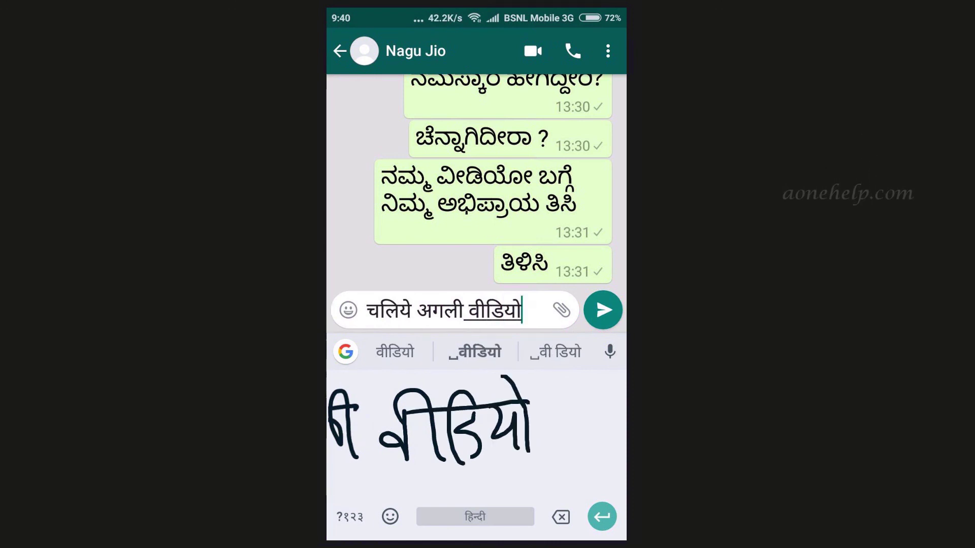
{"action": "left_click_drag", "start_coordinate": [401, 413], "coordinate": [427, 433]}
{"action": "left_click_drag", "start_coordinate": [430, 411], "coordinate": [433, 452]}
{"action": "left_click_drag", "start_coordinate": [397, 380], "coordinate": [422, 404]}
- Complete the Hindi message by handwriting "मिलते हैं" and send it
{"action": "mouse_move", "coordinate": [394, 408]}
{"action": "left_mouse_down"}
{"action": "mouse_move", "coordinate": [448, 407]}
{"action": "mouse_move", "coordinate": [447, 460]}
{"action": "left_mouse_up"}
{"action": "mouse_move", "coordinate": [394, 416]}
{"action": "left_mouse_down"}
{"action": "mouse_move", "coordinate": [437, 401]}
{"action": "mouse_move", "coordinate": [401, 457]}
{"action": "left_mouse_up"}
{"action": "left_click_drag", "start_coordinate": [471, 451], "coordinate": [500, 429]}
{"action": "mouse_move", "coordinate": [497, 407]}
{"action": "left_mouse_down"}
{"action": "mouse_move", "coordinate": [504, 442]}
{"action": "mouse_move", "coordinate": [535, 421]}
{"action": "left_mouse_up"}
{"action": "left_click_drag", "start_coordinate": [537, 405], "coordinate": [538, 444]}
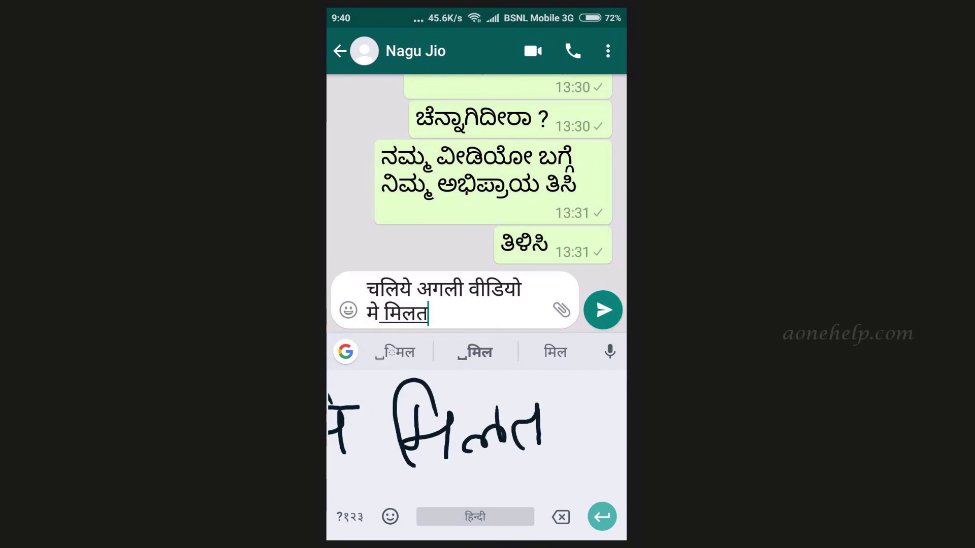
{"action": "left_click_drag", "start_coordinate": [512, 383], "coordinate": [532, 410]}
{"action": "mouse_move", "coordinate": [418, 406]}
{"action": "left_mouse_down"}
{"action": "mouse_move", "coordinate": [486, 408]}
{"action": "mouse_move", "coordinate": [406, 456]}
{"action": "mouse_move", "coordinate": [418, 487]}
{"action": "mouse_move", "coordinate": [434, 423]}
{"action": "mouse_move", "coordinate": [463, 410]}
{"action": "left_mouse_up"}
{"action": "left_click", "coordinate": [445, 393]}
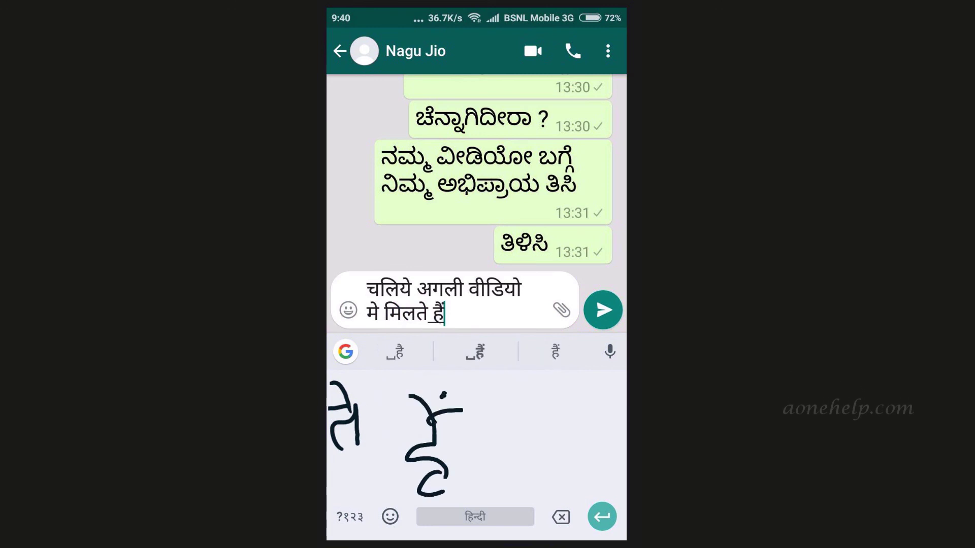
{"action": "left_click", "coordinate": [602, 310]}
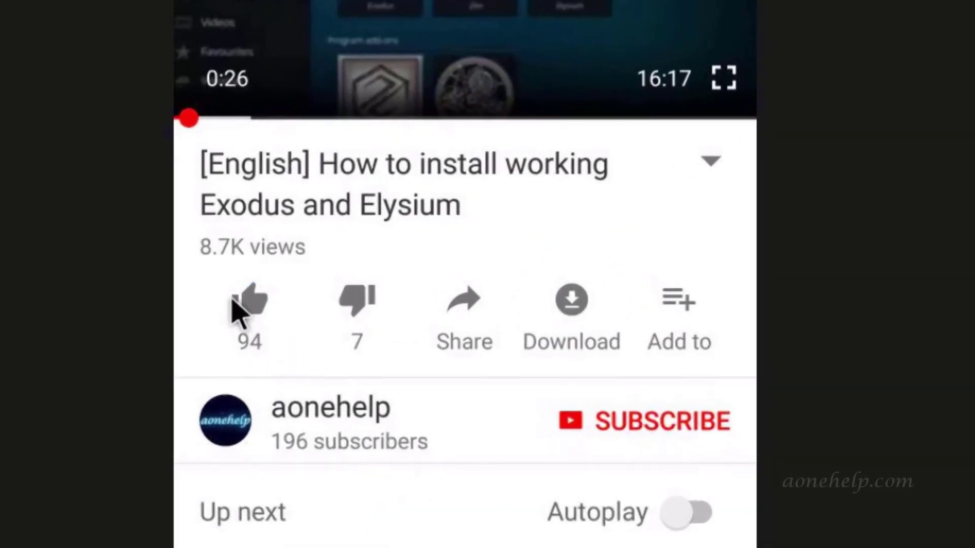
- In YouTube, like the Exodus and Elysium video and subscribe to aonehelp with notifications set to All
{"action": "left_click", "coordinate": [232, 298]}
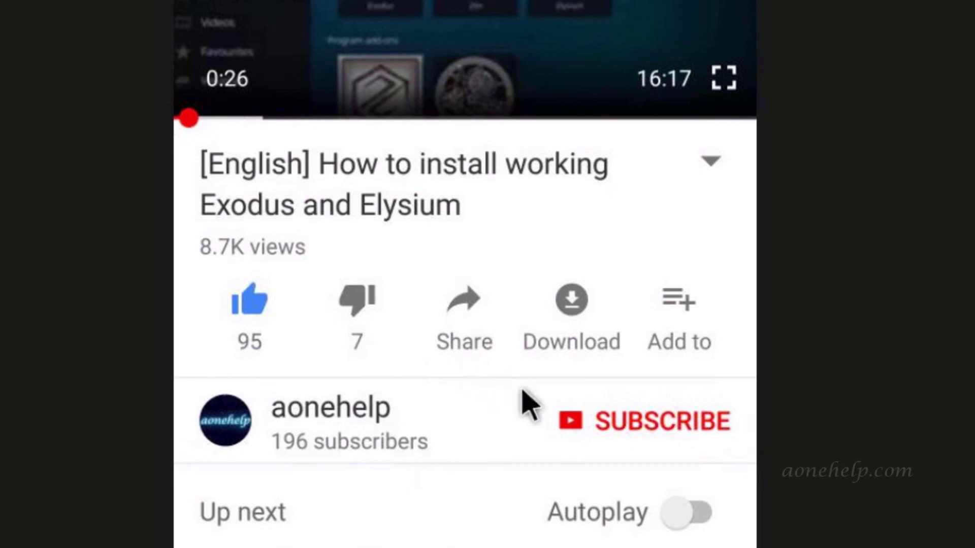
{"action": "left_click", "coordinate": [604, 419]}
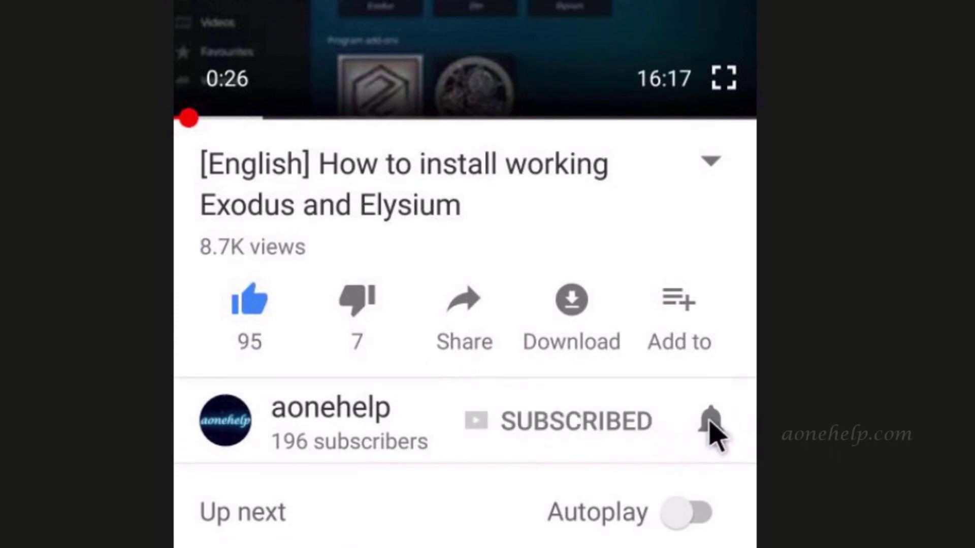
{"action": "left_click", "coordinate": [706, 426]}
- Start a public comment in the video's comments section
{"action": "scroll", "coordinate": [620, 492], "scroll_direction": "down", "scroll_amount": 8}
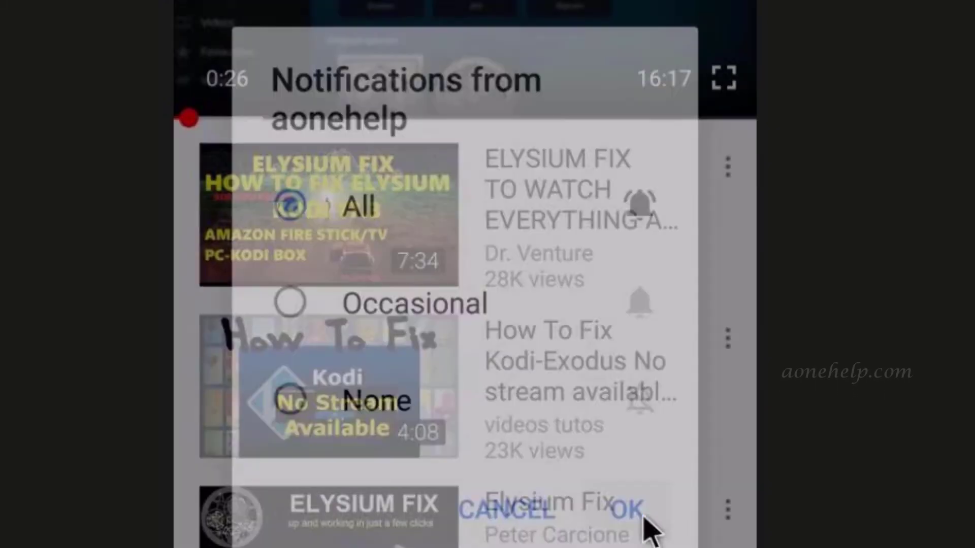
{"action": "scroll", "coordinate": [631, 507], "scroll_direction": "down", "scroll_amount": 10}
{"action": "scroll", "coordinate": [590, 435], "scroll_direction": "down", "scroll_amount": 10}
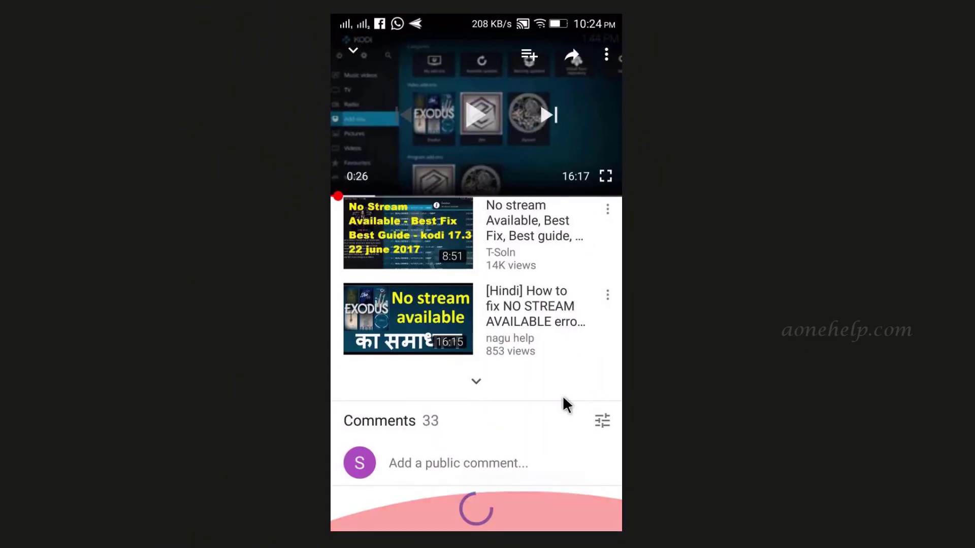
{"action": "left_click", "coordinate": [463, 477]}
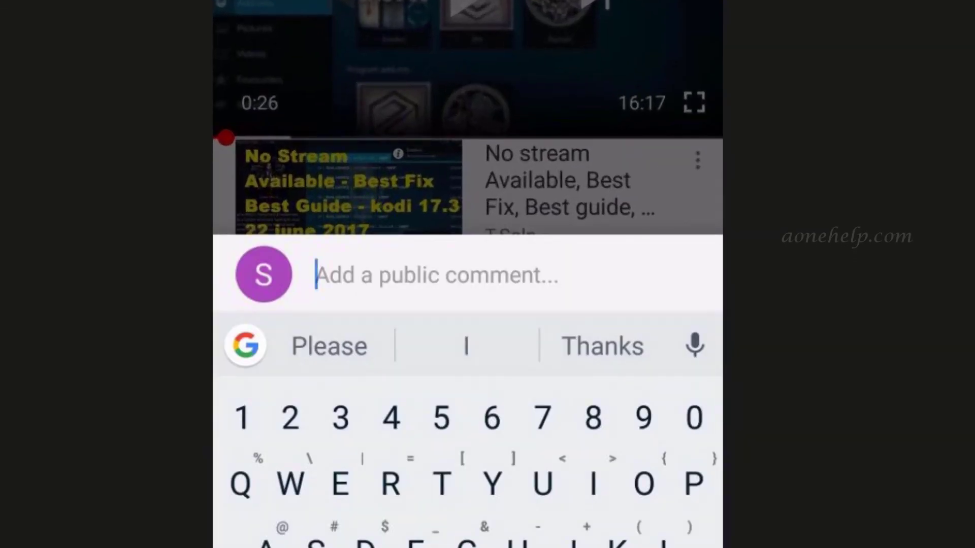